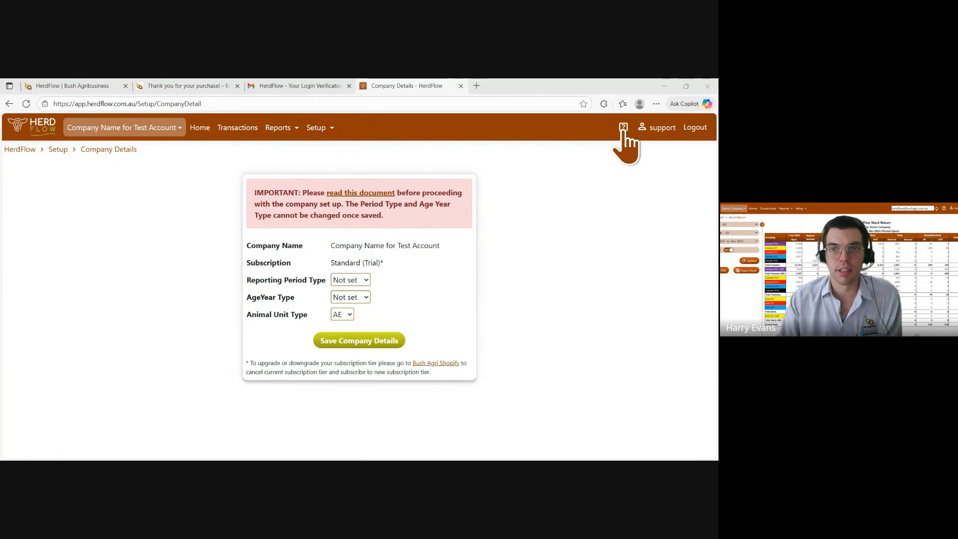
Open the HerdFlow QuickStart Guide from the Bush Agribusiness support page and read its setup instructions
{"action": "left_click", "coordinate": [95, 87]}
{"action": "scroll", "coordinate": [269, 225], "scroll_direction": "up", "scroll_amount": 10}
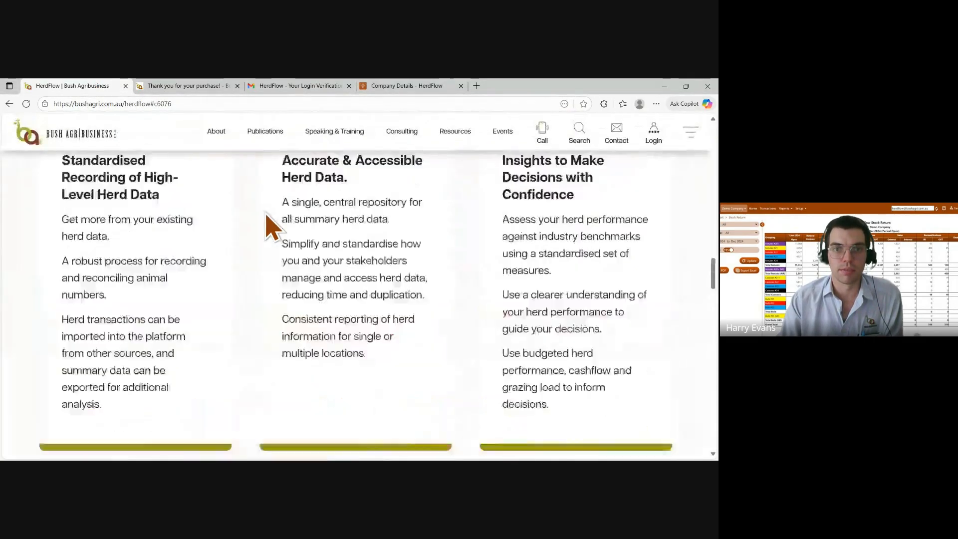
{"action": "scroll", "coordinate": [269, 224], "scroll_direction": "up", "scroll_amount": 10}
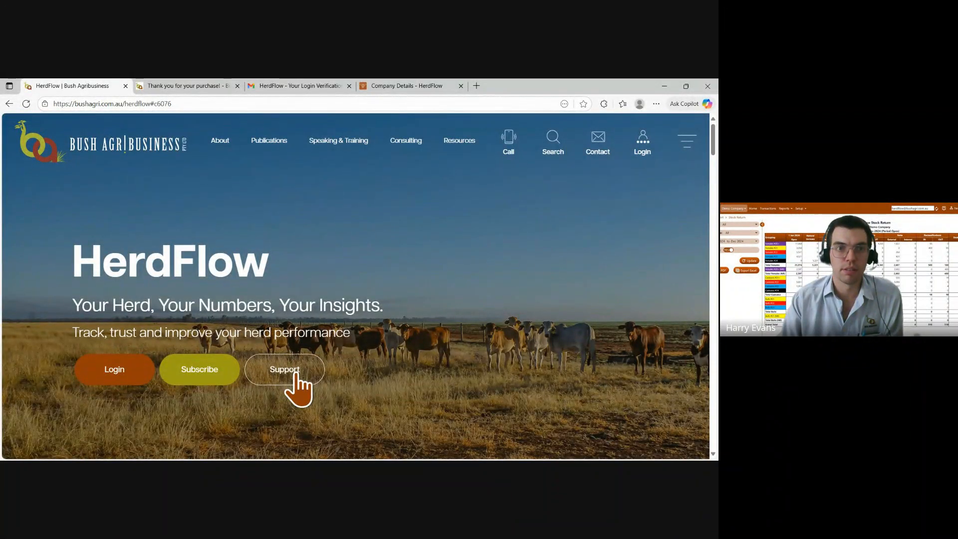
{"action": "left_click", "coordinate": [292, 375]}
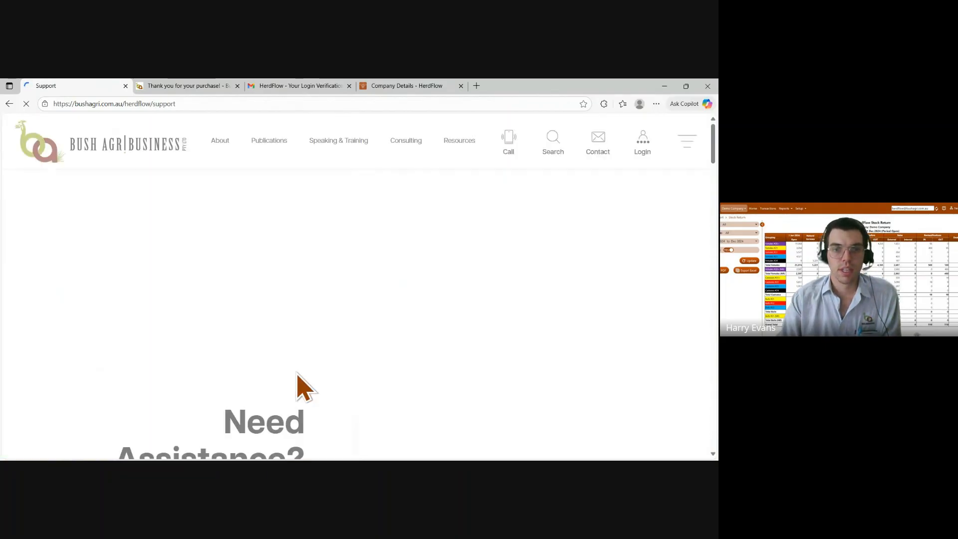
{"action": "scroll", "coordinate": [332, 324], "scroll_direction": "down", "scroll_amount": 5}
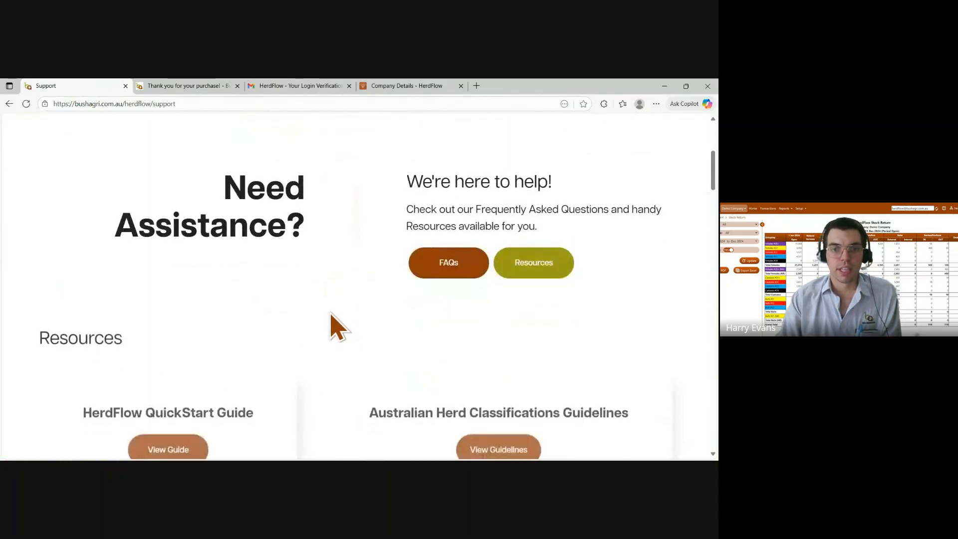
{"action": "scroll", "coordinate": [335, 309], "scroll_direction": "down", "scroll_amount": 2}
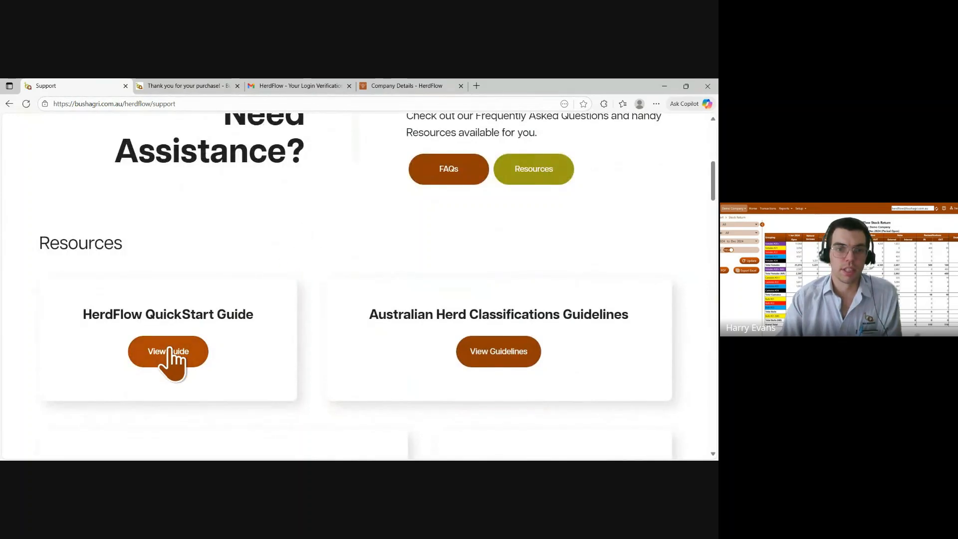
{"action": "left_click", "coordinate": [170, 350]}
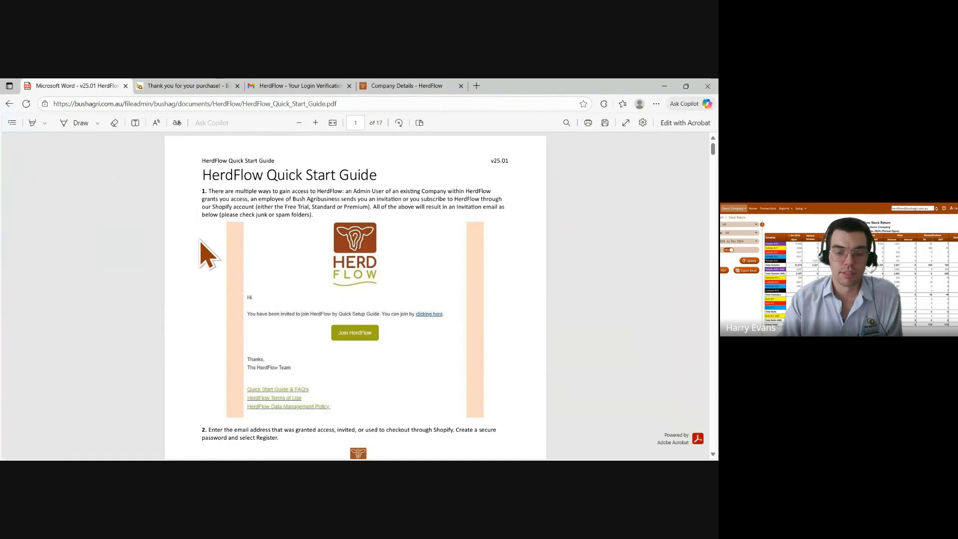
{"action": "scroll", "coordinate": [201, 240], "scroll_direction": "down", "scroll_amount": 2}
{"action": "scroll", "coordinate": [200, 244], "scroll_direction": "down", "scroll_amount": 3}
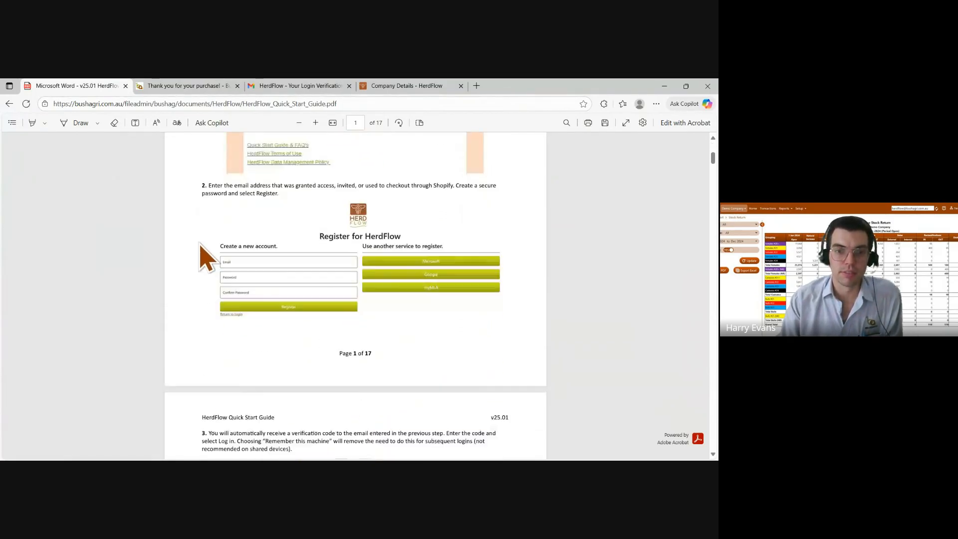
{"action": "scroll", "coordinate": [205, 257], "scroll_direction": "down", "scroll_amount": 5}
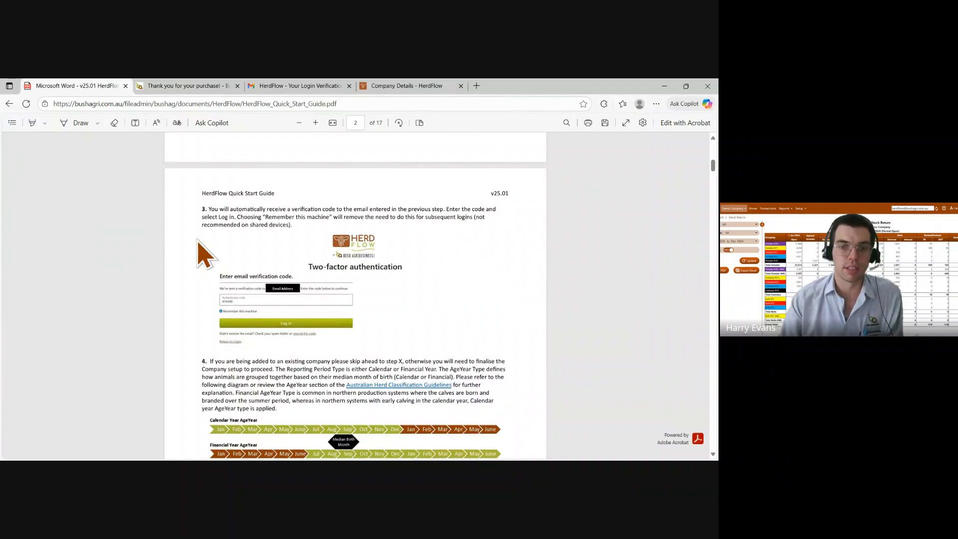
Back in the company details, set both Reporting Period Type and AgeYear Type to Financial
{"action": "left_click", "coordinate": [394, 85]}
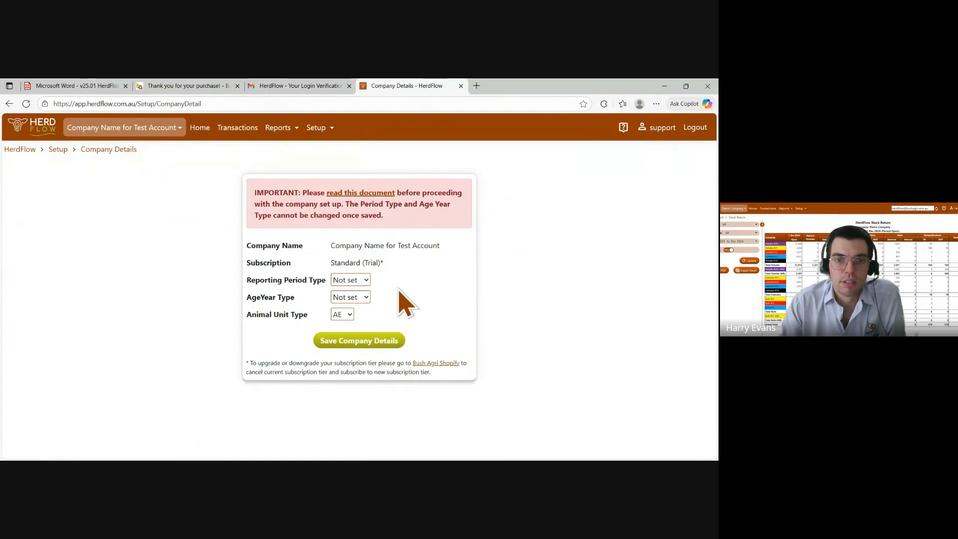
{"action": "left_click", "coordinate": [364, 308]}
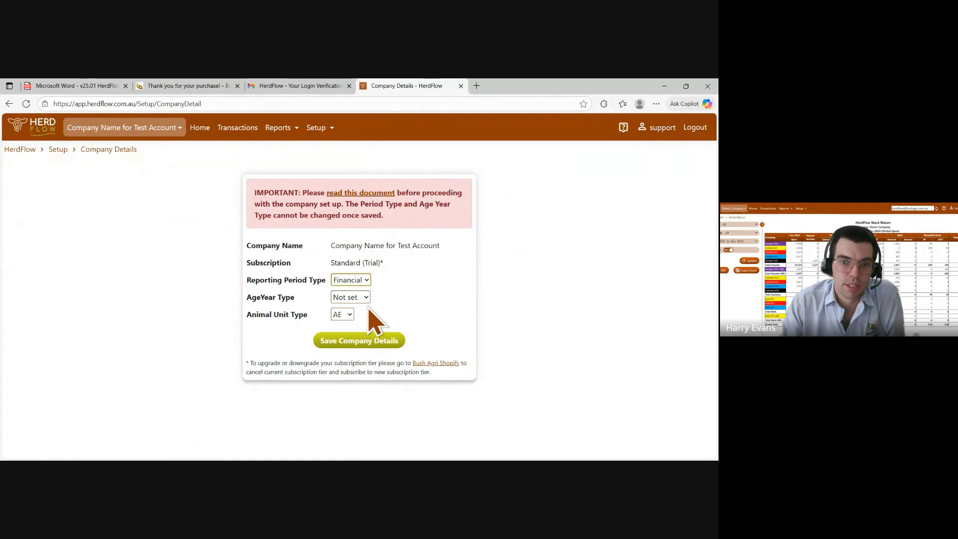
{"action": "left_click", "coordinate": [354, 300]}
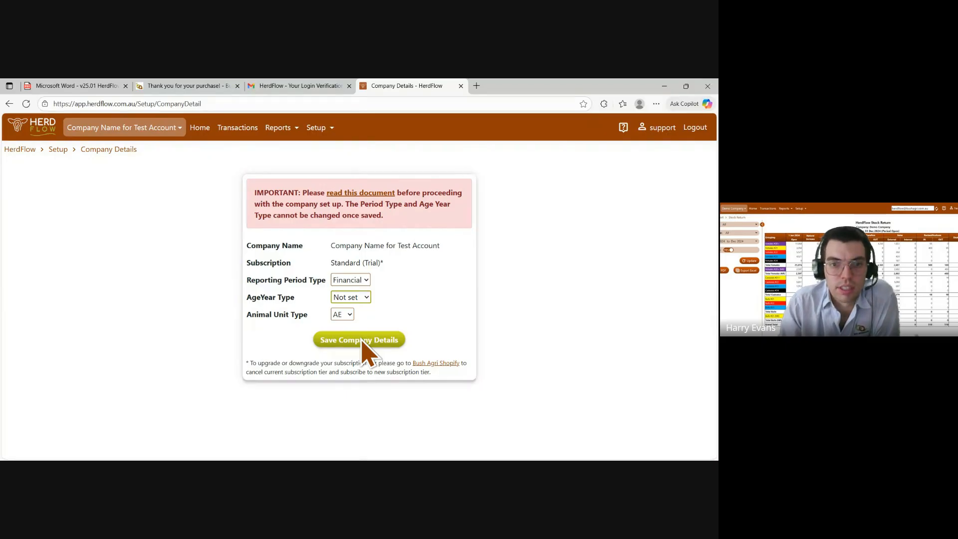
{"action": "left_click", "coordinate": [355, 328]}
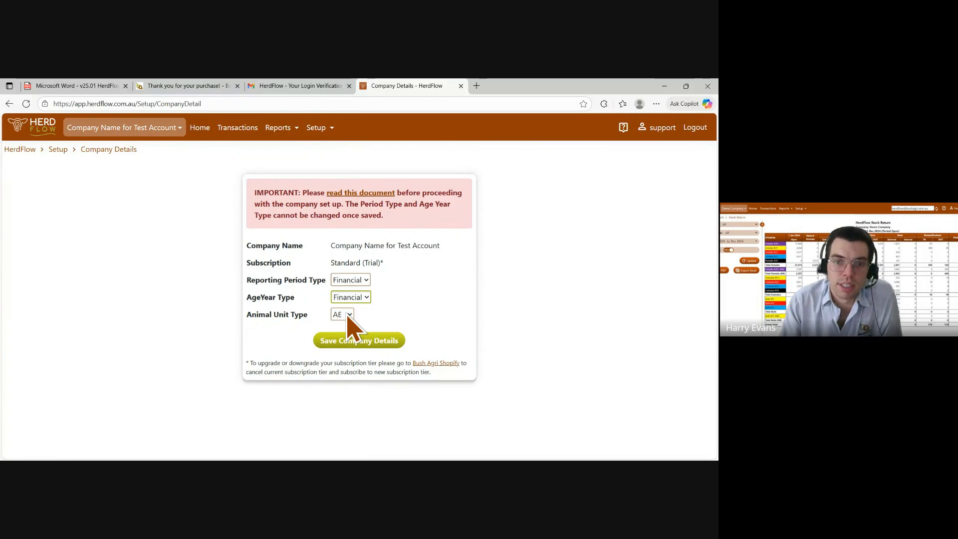
Save the company details with Animal Unit Type AE and confirm the save
{"action": "left_click", "coordinate": [349, 316]}
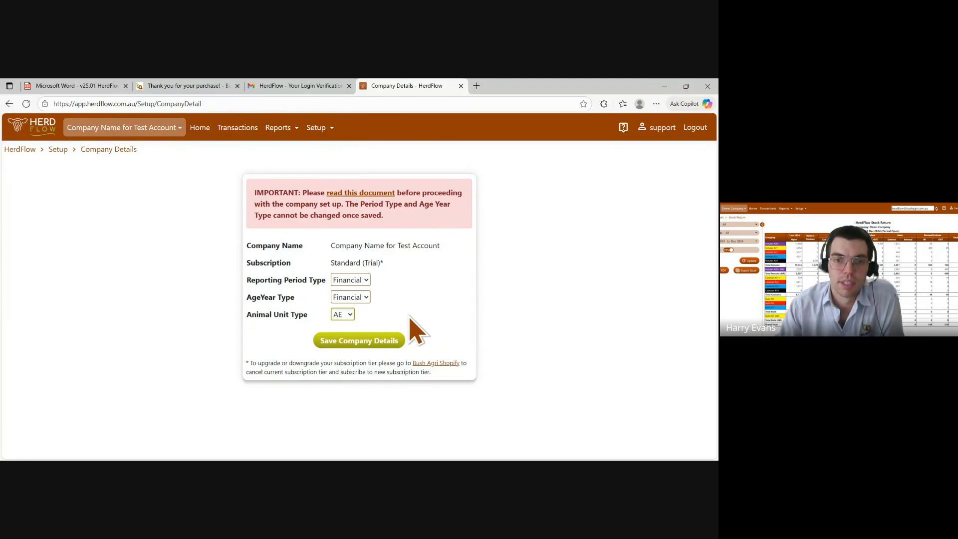
{"action": "left_click", "coordinate": [370, 345]}
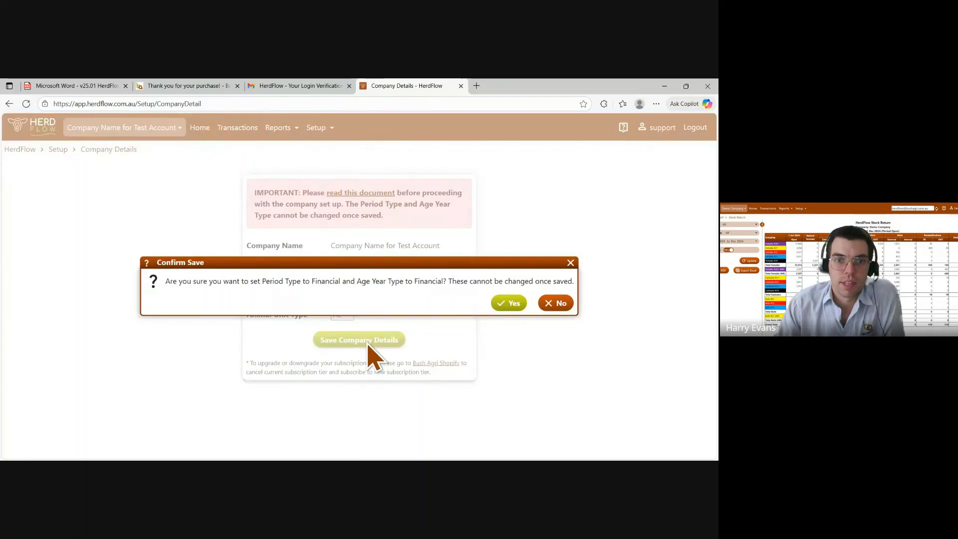
{"action": "left_click", "coordinate": [507, 303]}
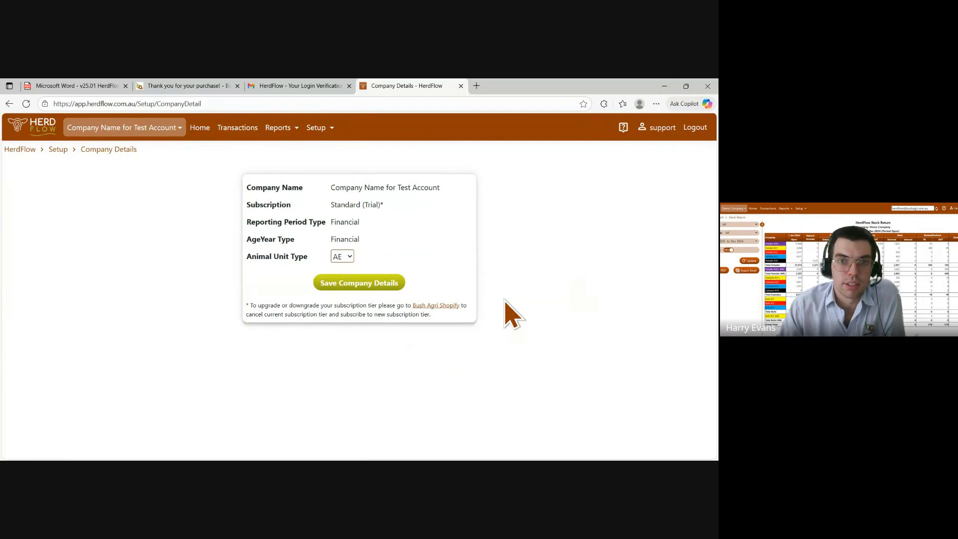
Open the company structure setup and start a new business unit named Aggregation 1 with code 01
{"action": "left_click", "coordinate": [326, 128]}
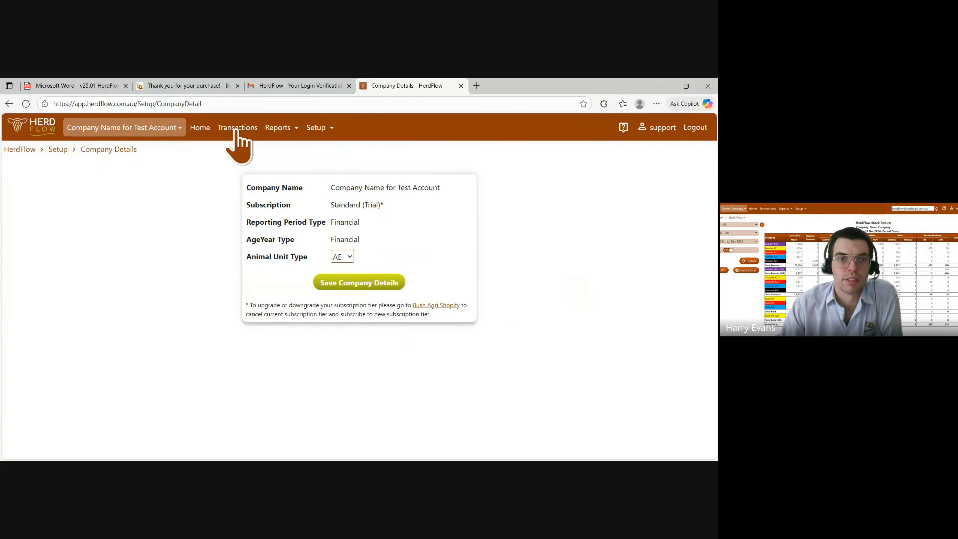
{"action": "mouse_move", "coordinate": [331, 127]}
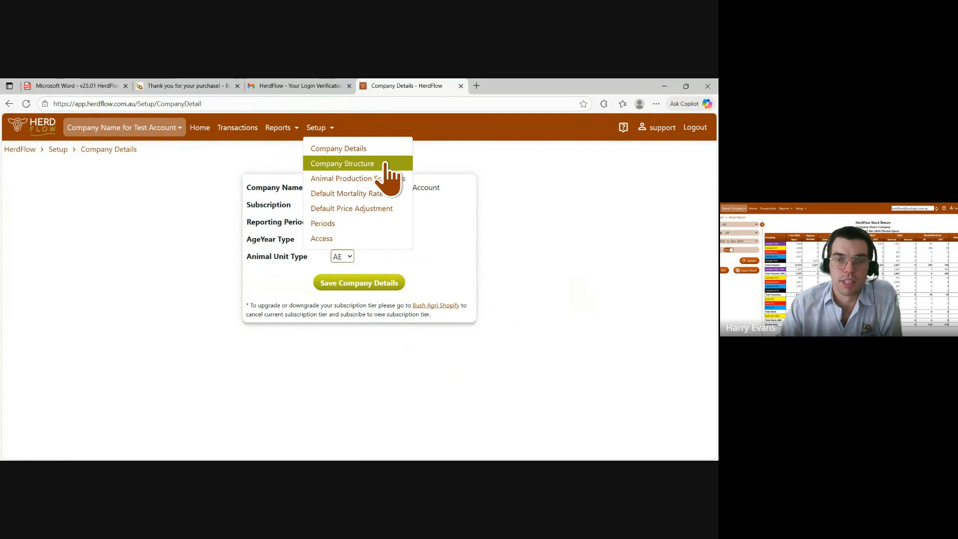
{"action": "left_click", "coordinate": [354, 164]}
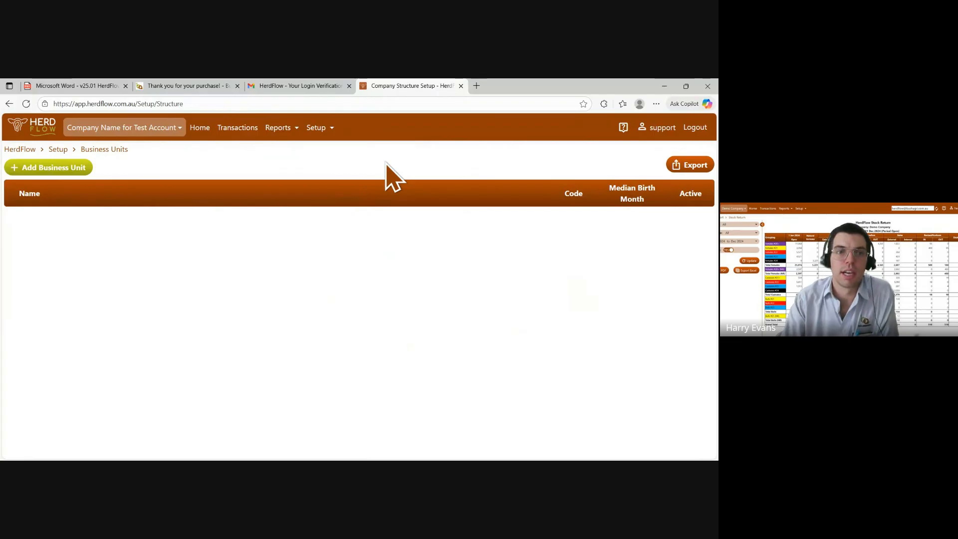
{"action": "left_click", "coordinate": [167, 131]}
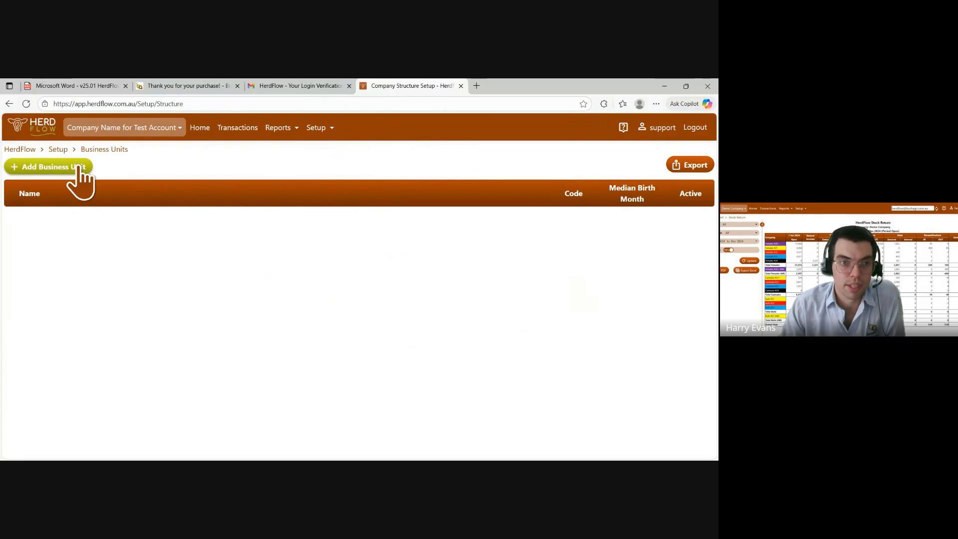
{"action": "left_click", "coordinate": [48, 169]}
{"action": "left_click", "coordinate": [356, 254]}
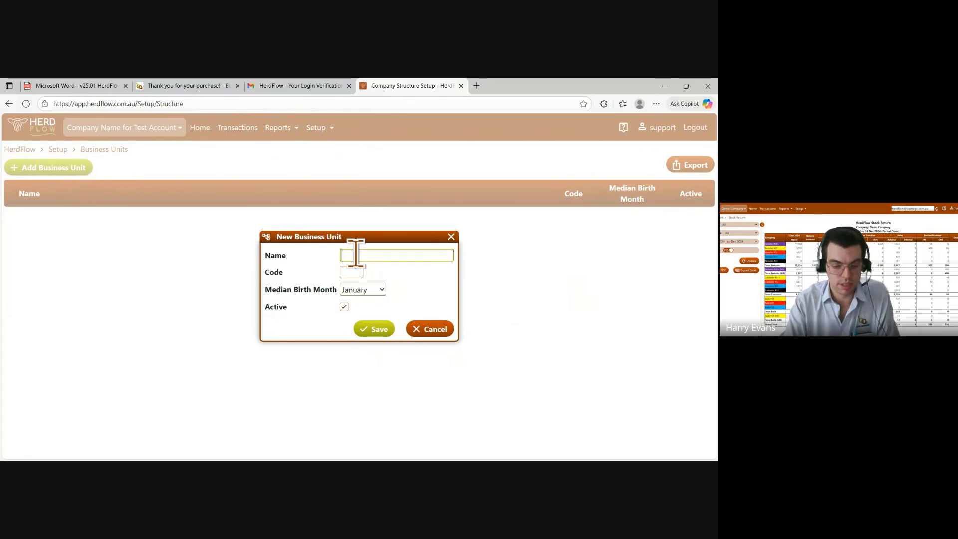
{"action": "type", "text": "Aggregatio"}
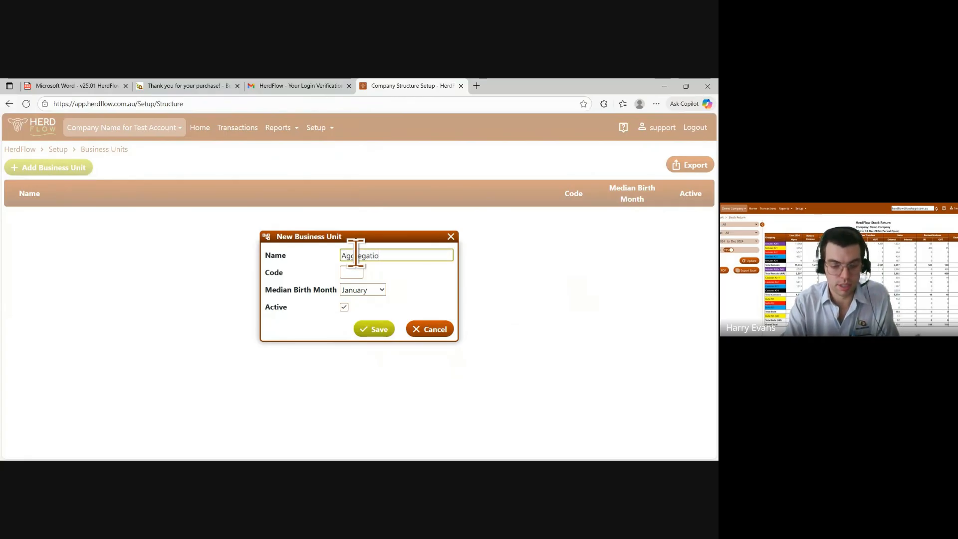
{"action": "type", "text": "n 1"}
{"action": "left_click", "coordinate": [353, 272]}
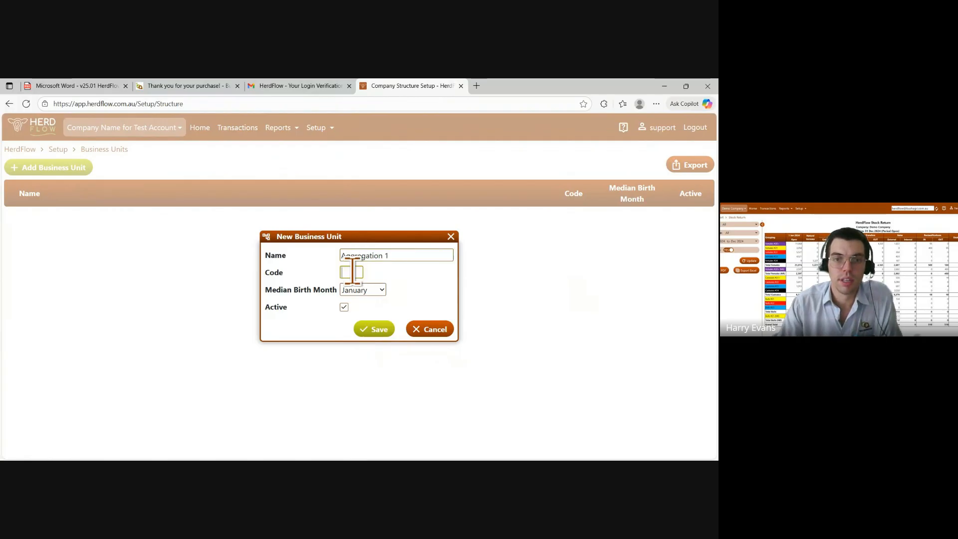
{"action": "type", "text": "0"}
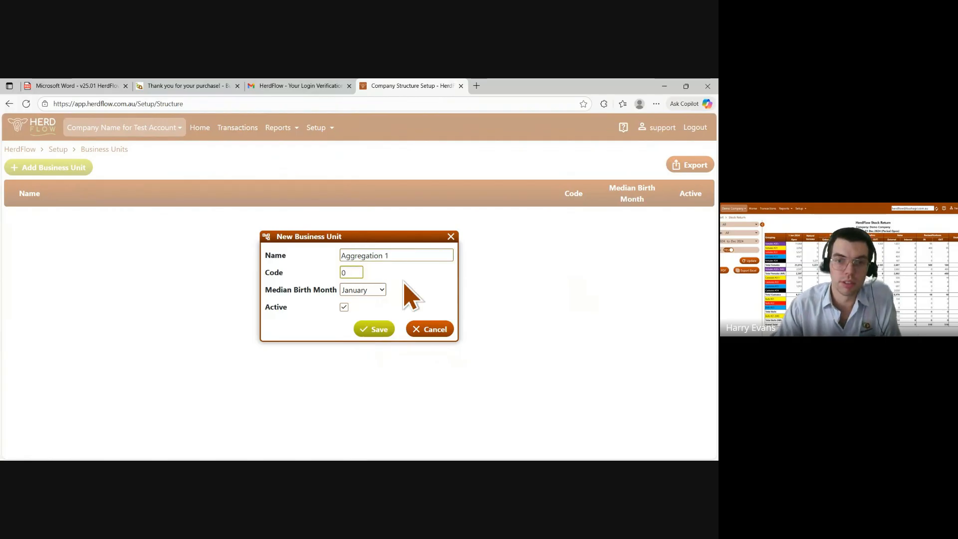
{"action": "type", "text": "1"}
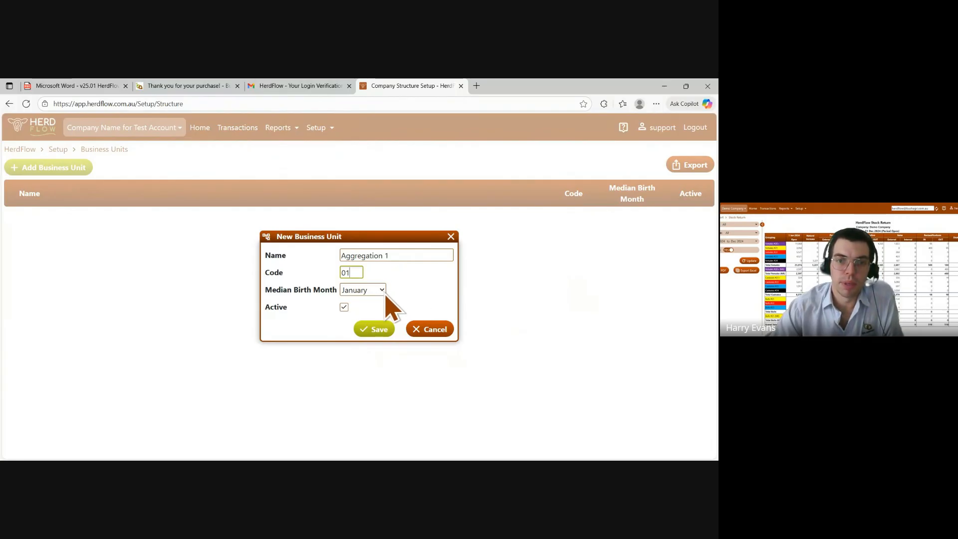
Set the business unit's median birth month to September and save it
{"action": "left_click", "coordinate": [385, 294]}
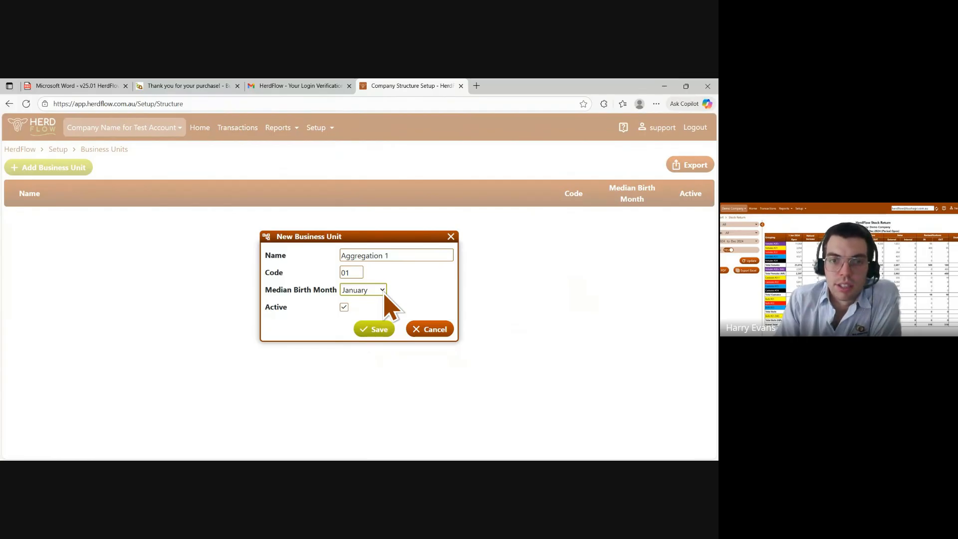
{"action": "left_click", "coordinate": [383, 290]}
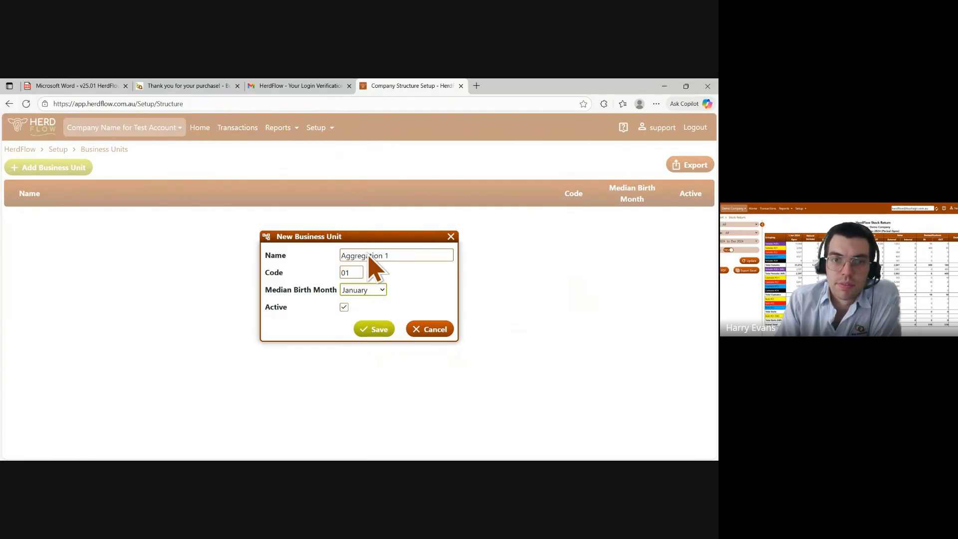
{"action": "left_click", "coordinate": [369, 235]}
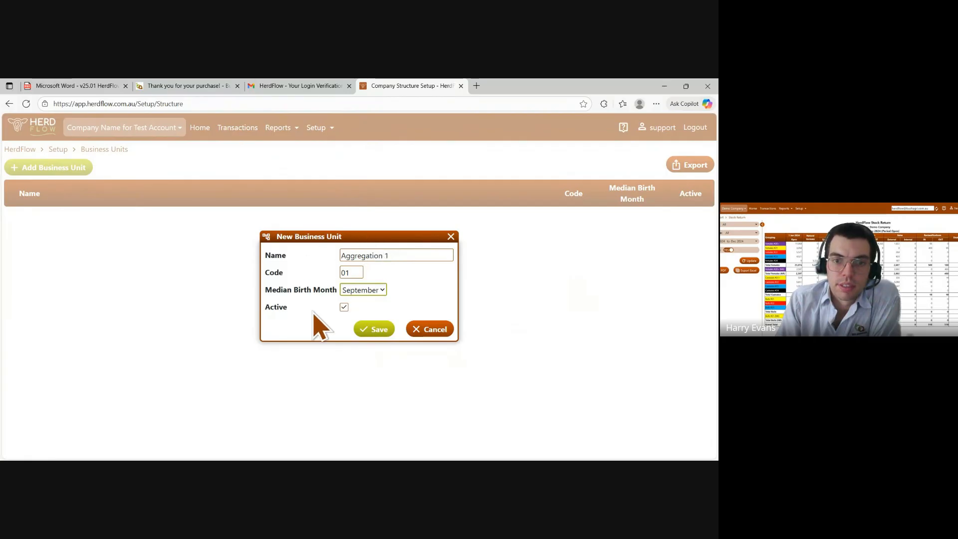
{"action": "left_click", "coordinate": [379, 329]}
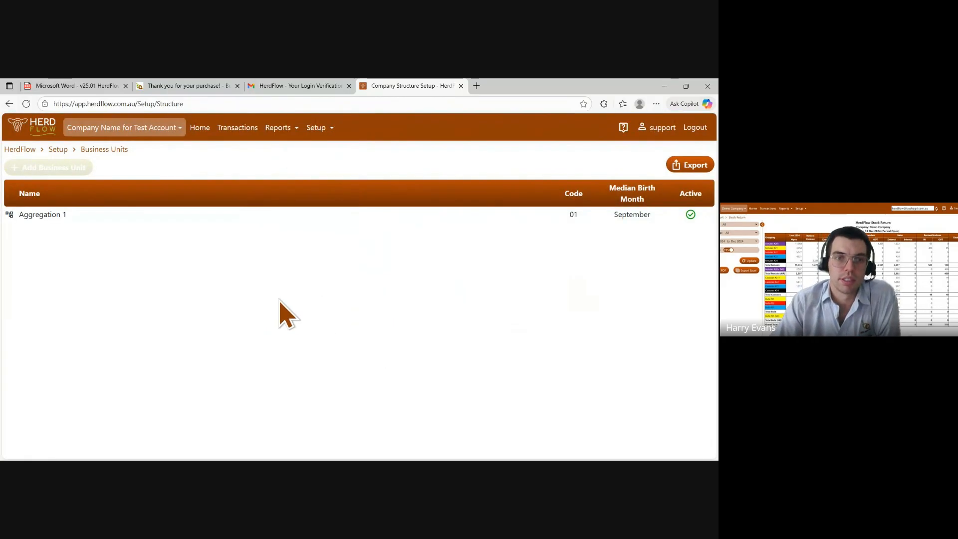
Open Aggregation 1 and add an enterprise named Breeding of type Breeding
{"action": "left_click", "coordinate": [203, 220]}
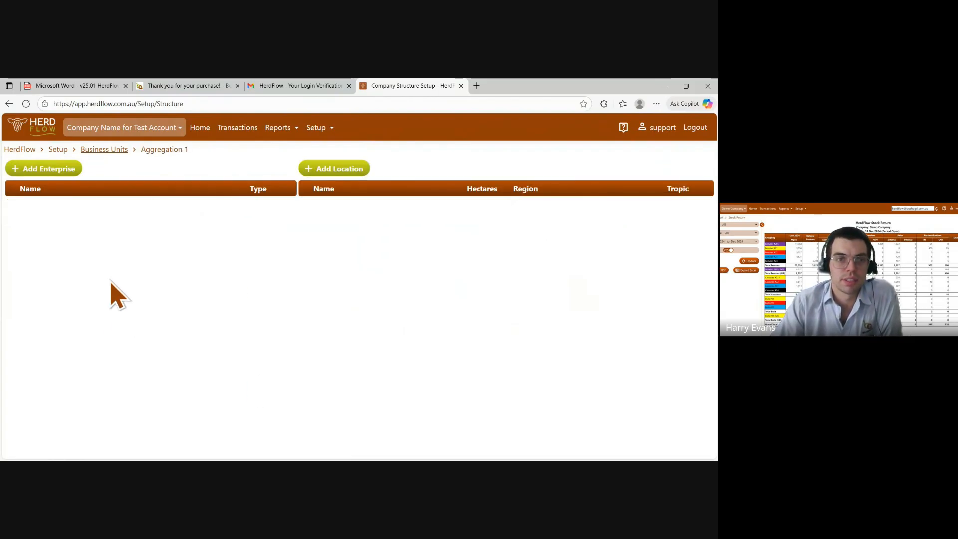
{"action": "left_click", "coordinate": [51, 171]}
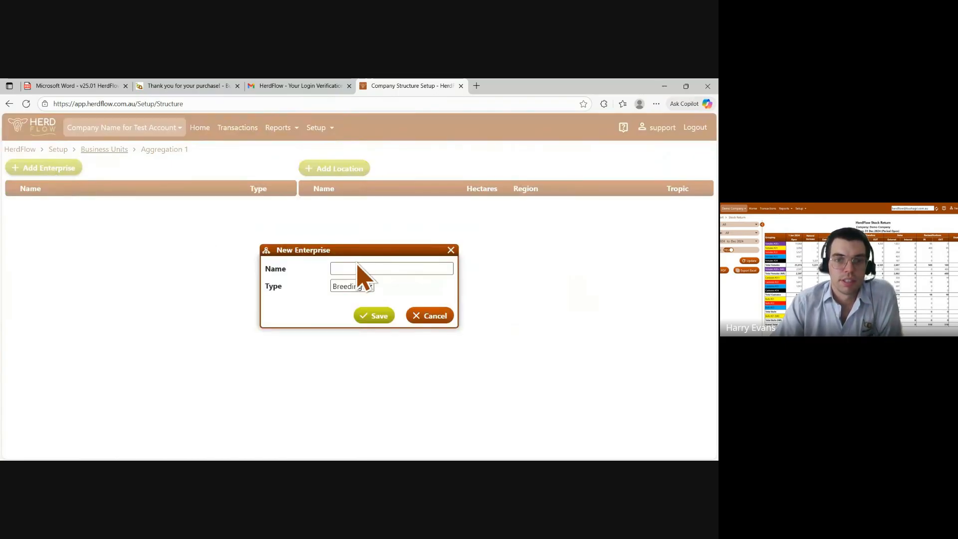
{"action": "type", "text": "Bre"}
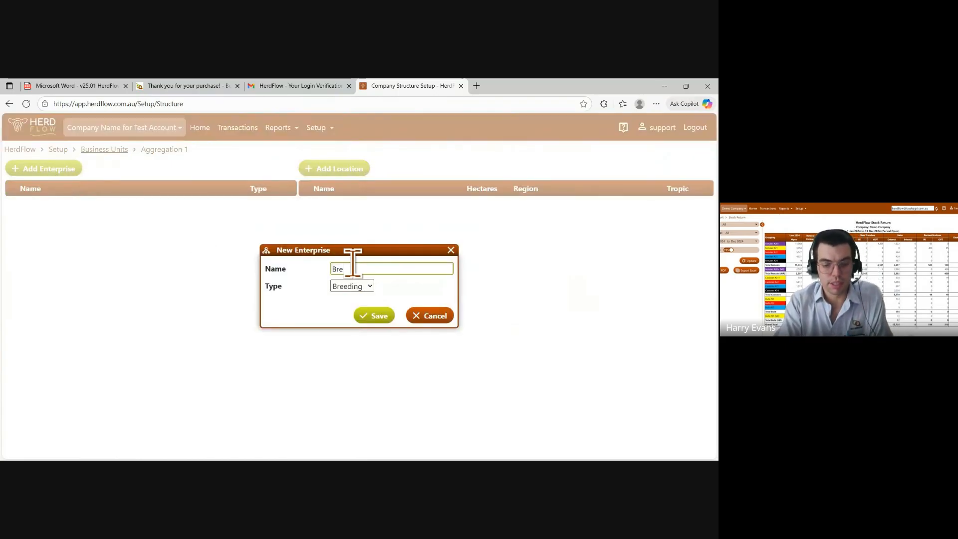
{"action": "type", "text": "eding"}
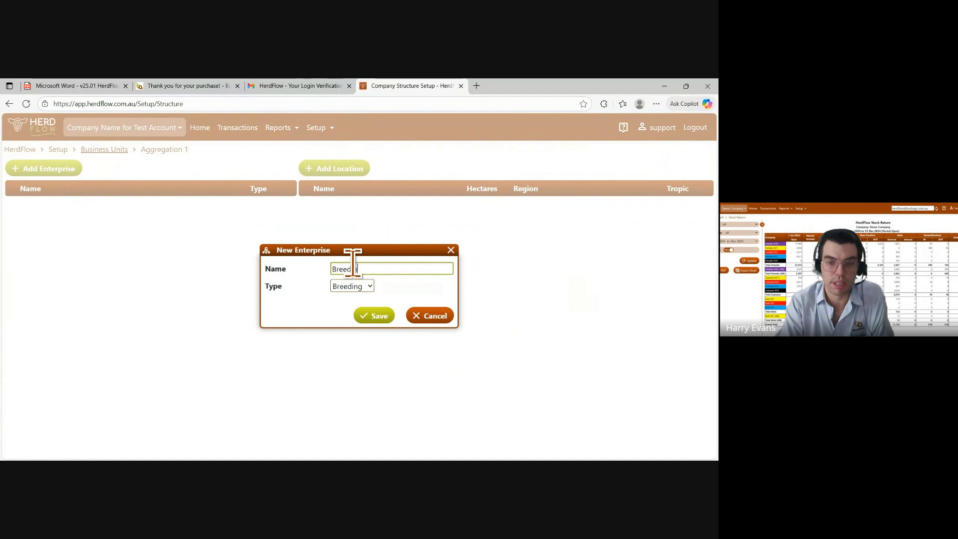
{"action": "left_click", "coordinate": [379, 316]}
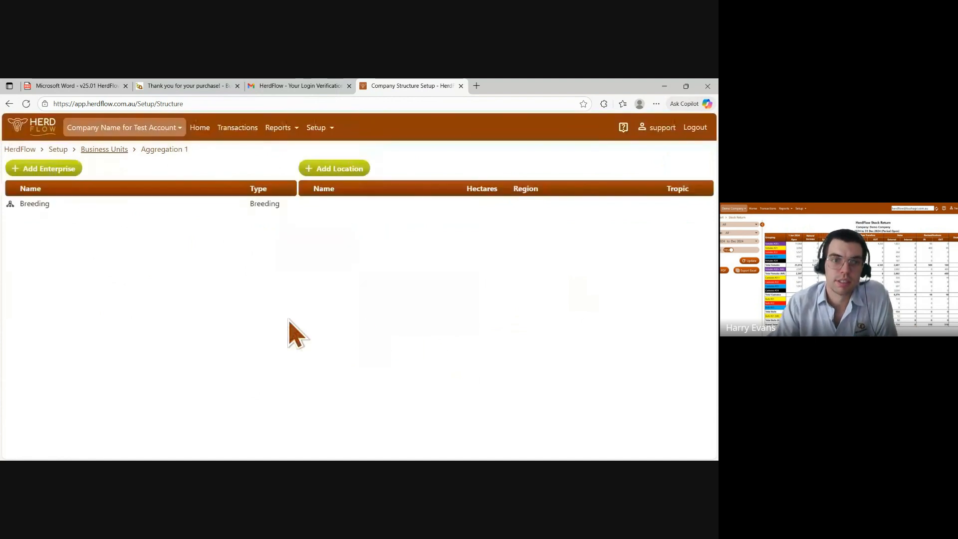
Add a second enterprise named Growing of type Growing to Aggregation 1
{"action": "left_click", "coordinate": [62, 170]}
{"action": "left_click", "coordinate": [363, 264]}
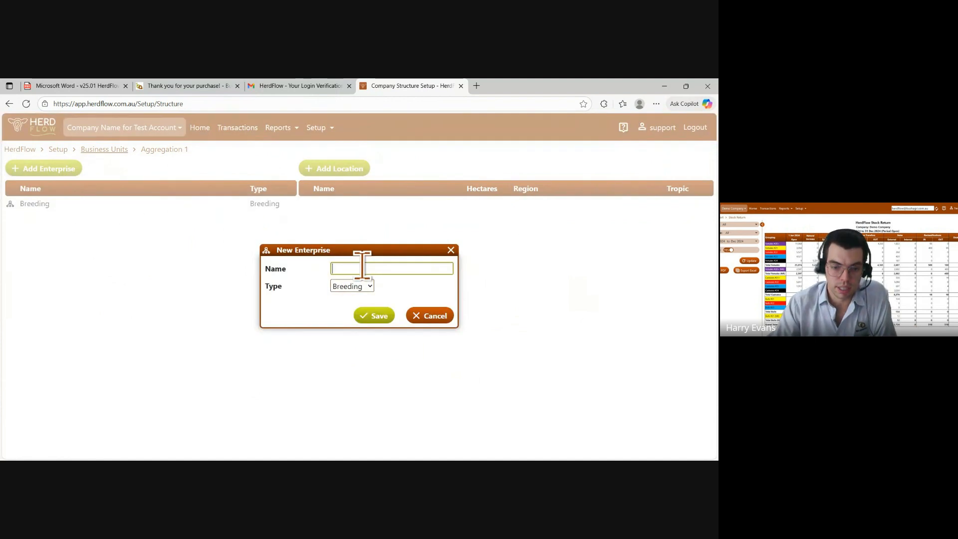
{"action": "type", "text": "Growing"}
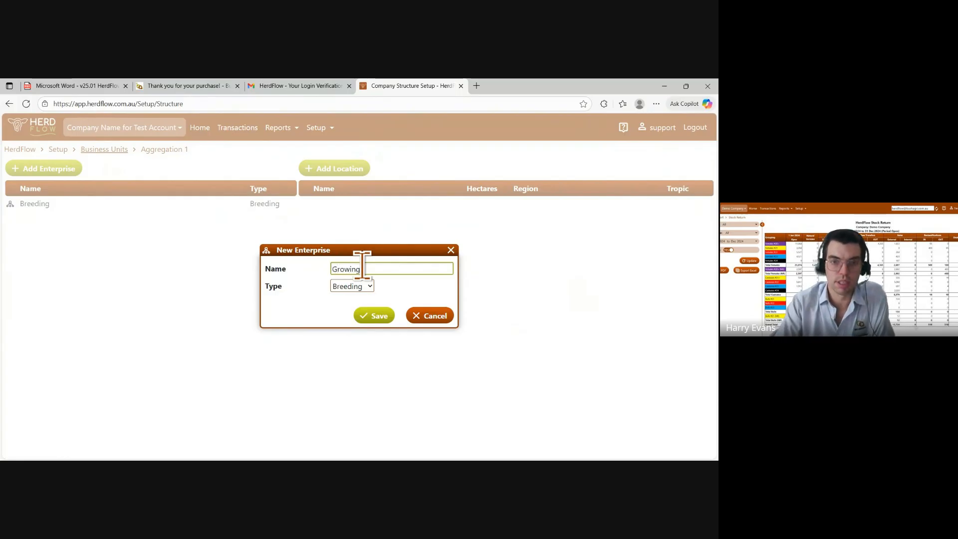
{"action": "left_click", "coordinate": [351, 291]}
{"action": "left_click", "coordinate": [337, 320]}
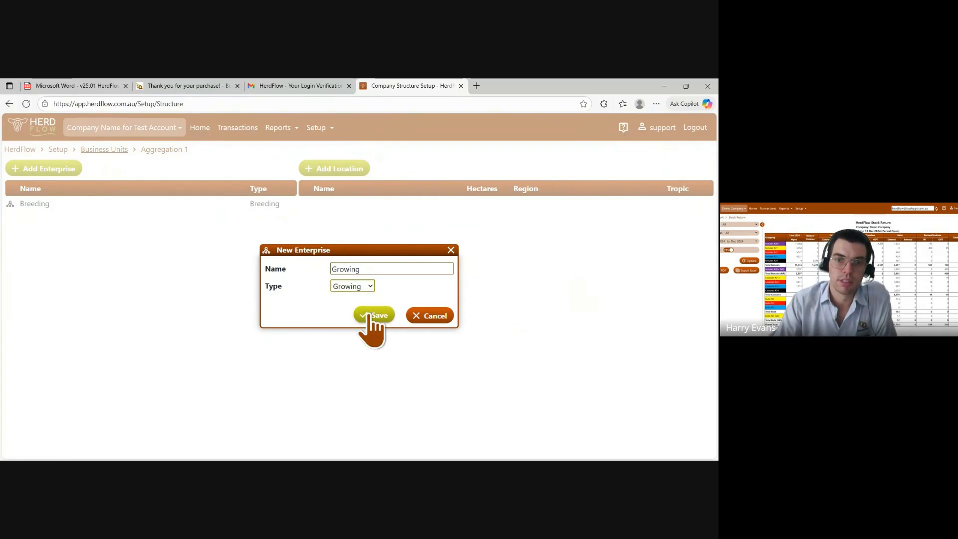
{"action": "left_click", "coordinate": [378, 316]}
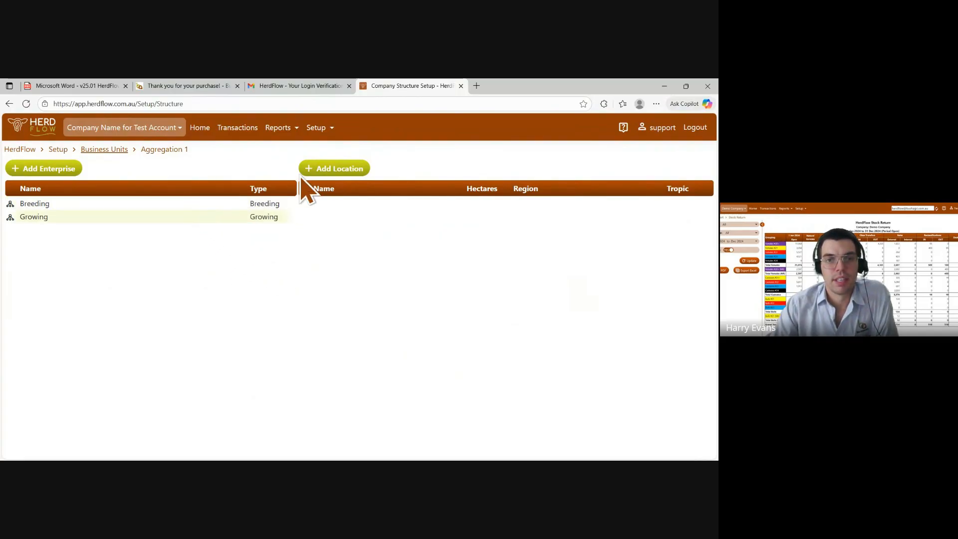
Add a location named Property 1 in the QLD Toowoomba Regional Council region and save it
{"action": "left_click", "coordinate": [331, 168]}
{"action": "left_click", "coordinate": [333, 245]}
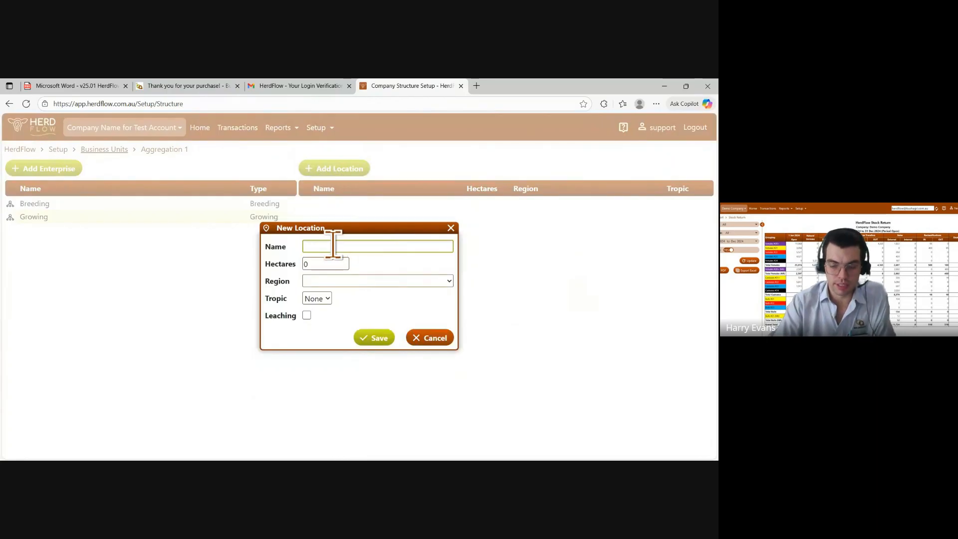
{"action": "type", "text": "Pr"}
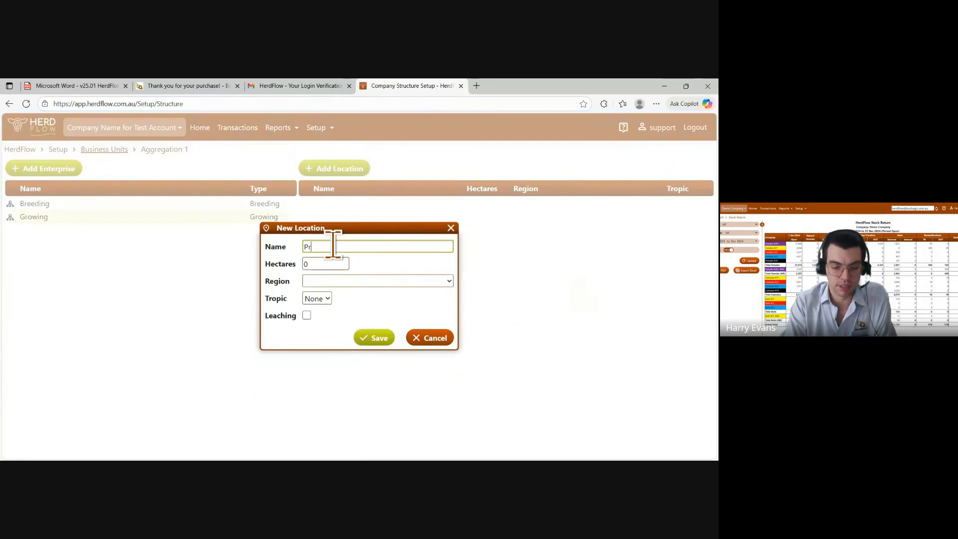
{"action": "type", "text": "operty"}
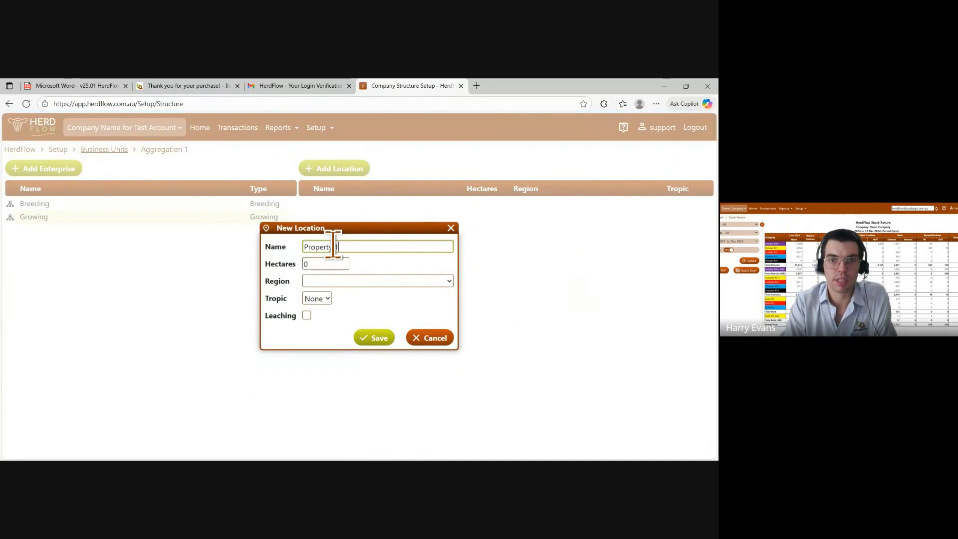
{"action": "type", "text": " 1"}
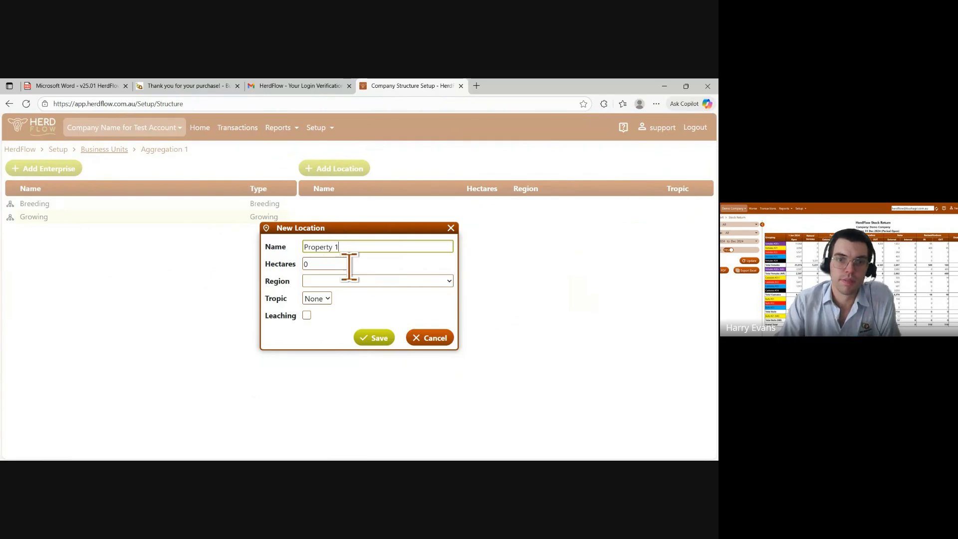
{"action": "left_click", "coordinate": [319, 264]}
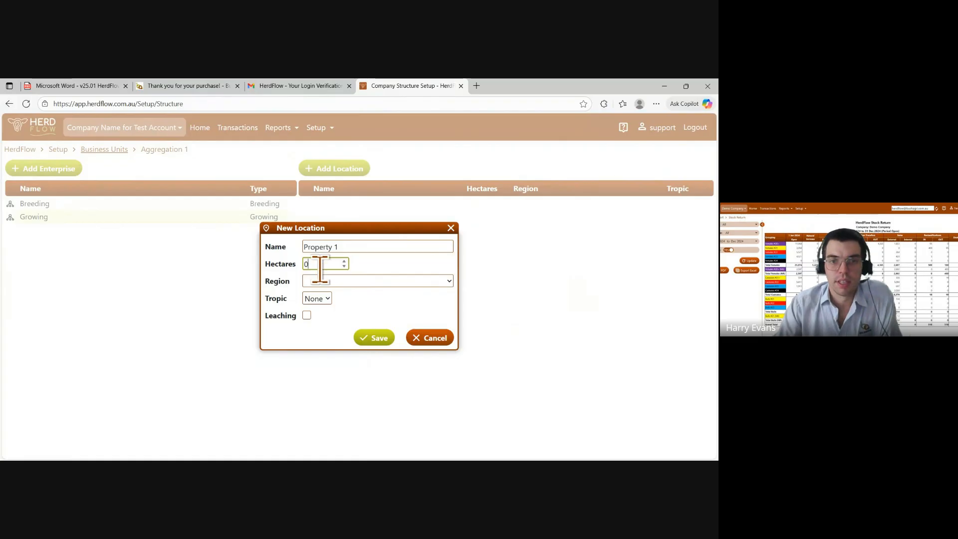
{"action": "left_click", "coordinate": [331, 283]}
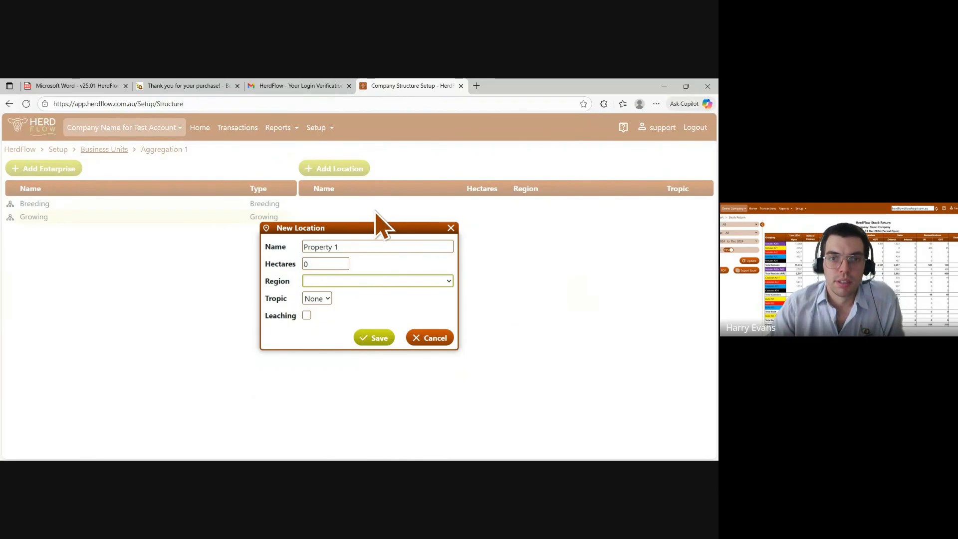
{"action": "left_click", "coordinate": [349, 194]}
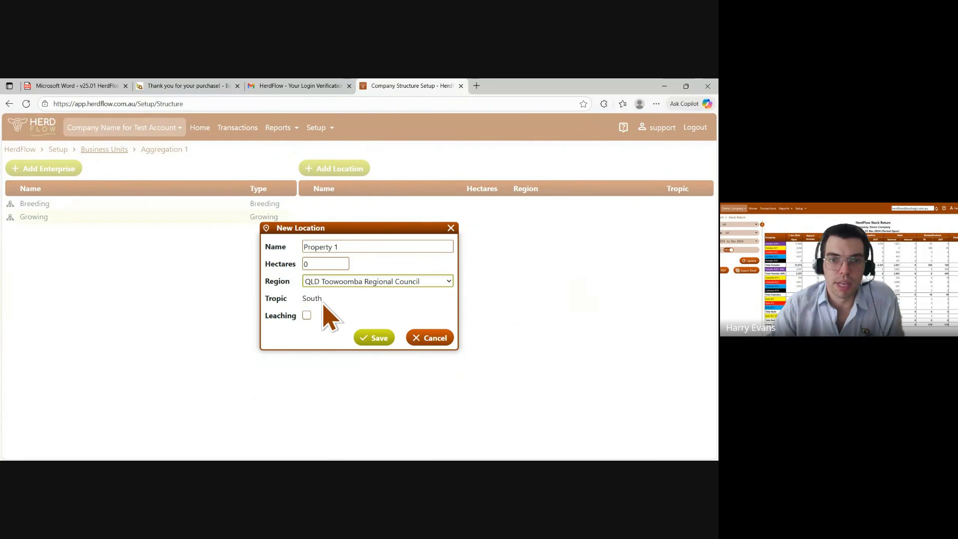
{"action": "double_click", "coordinate": [304, 300]}
{"action": "left_click_drag", "start_coordinate": [265, 302], "coordinate": [270, 303]}
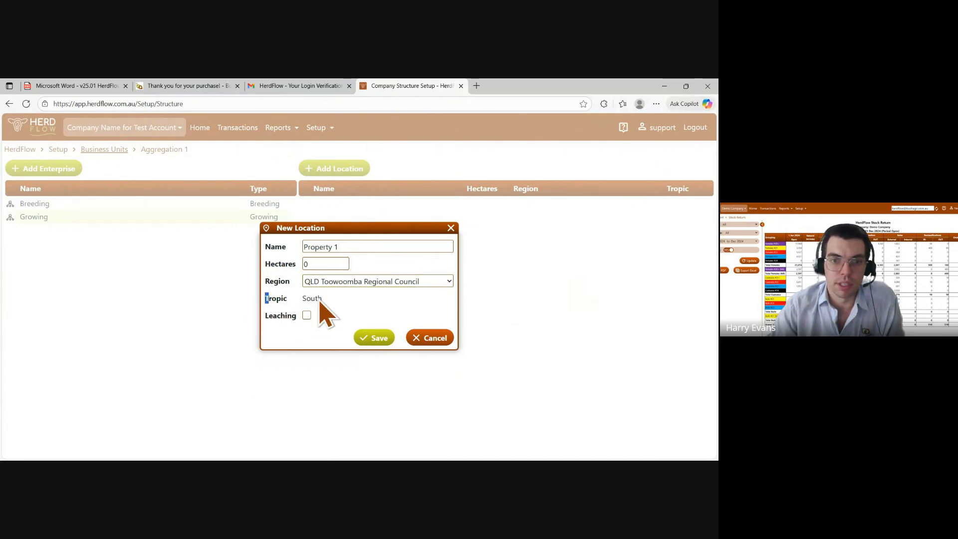
{"action": "left_click", "coordinate": [342, 314]}
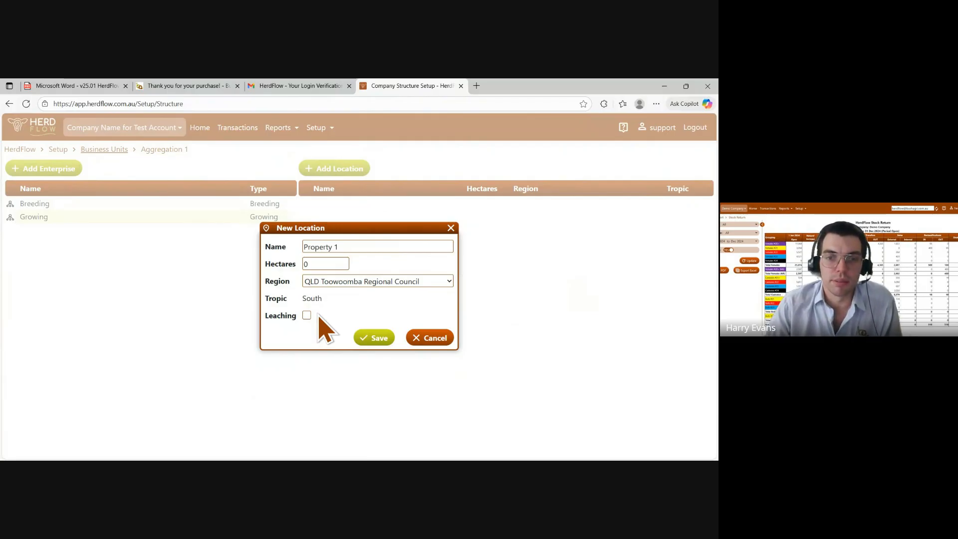
{"action": "left_click", "coordinate": [372, 337]}
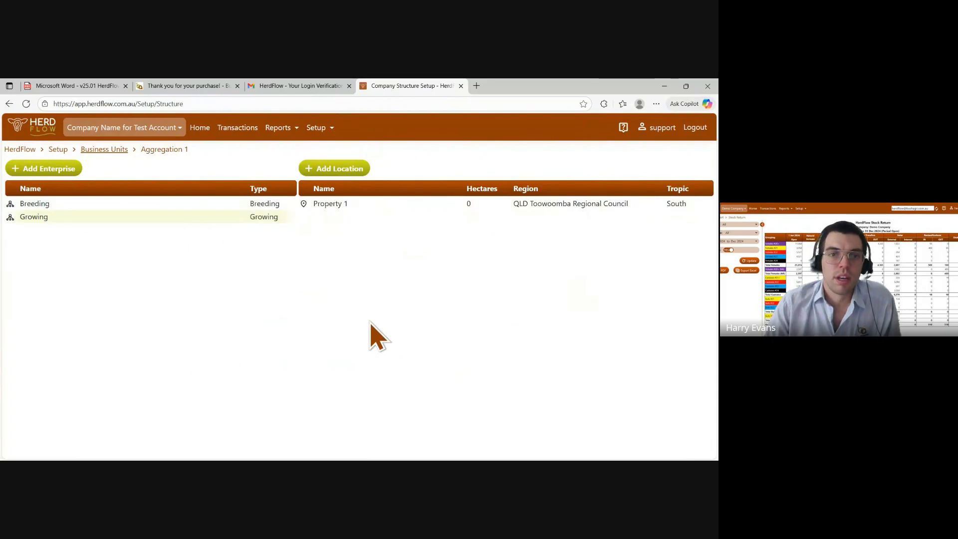
Open the Moderate animal production scenario and enable its access for Aggregation 1
{"action": "left_click", "coordinate": [330, 127]}
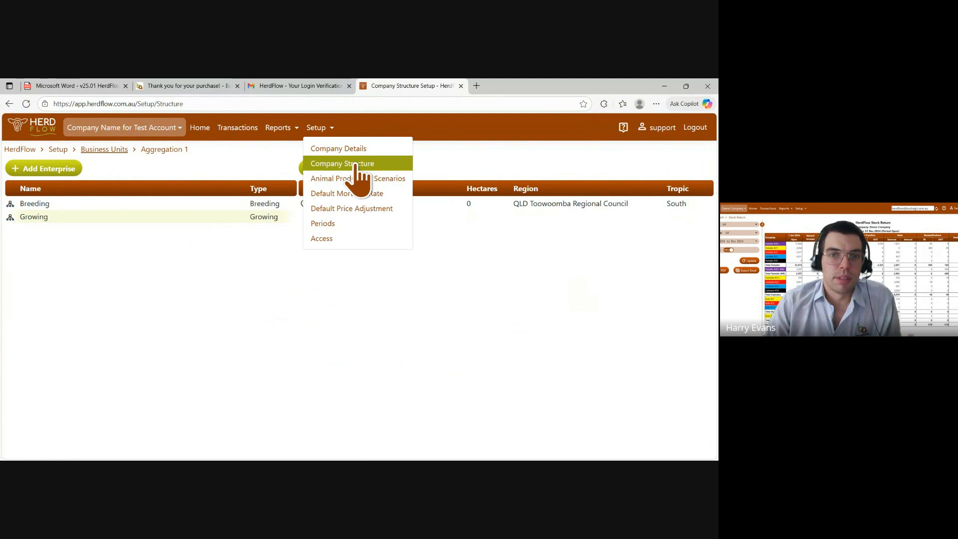
{"action": "left_click", "coordinate": [399, 180]}
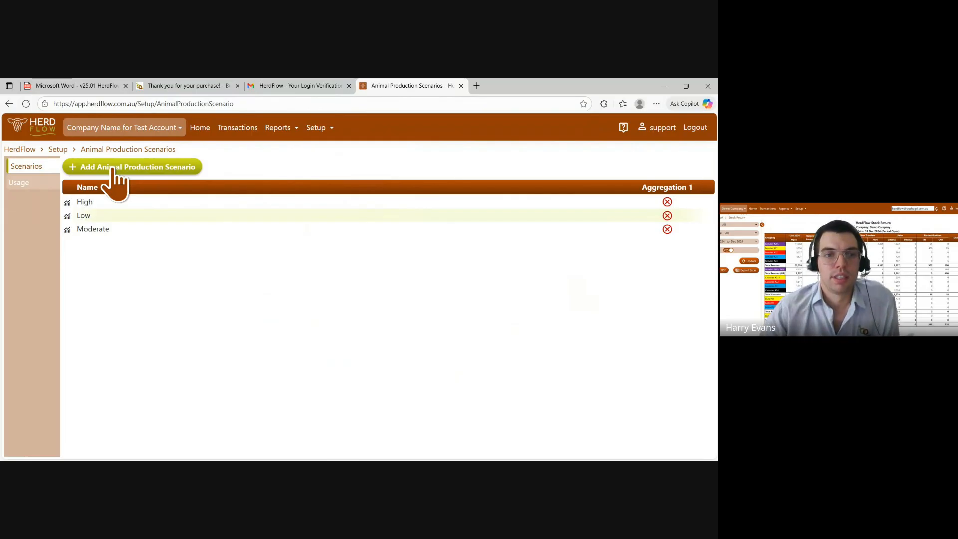
{"action": "left_click", "coordinate": [124, 230]}
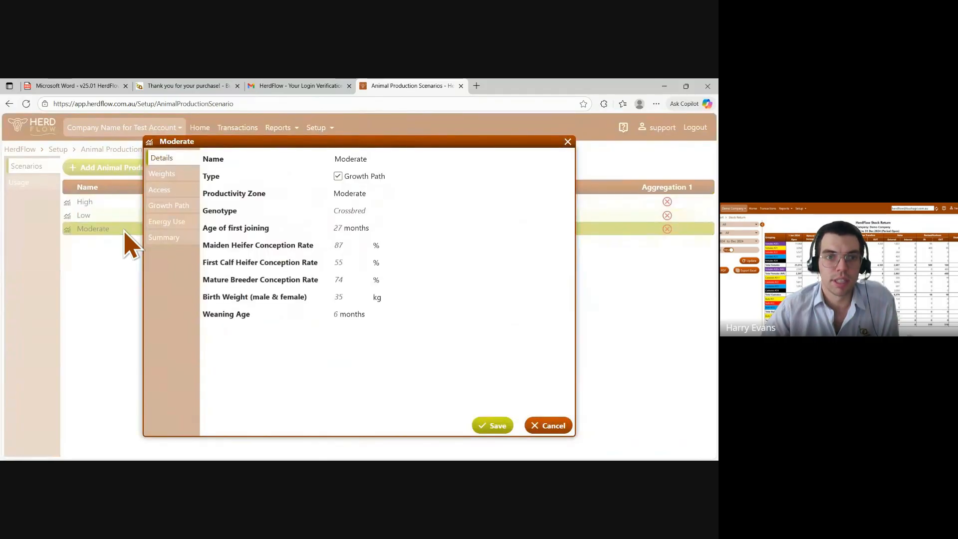
{"action": "left_click", "coordinate": [179, 193]}
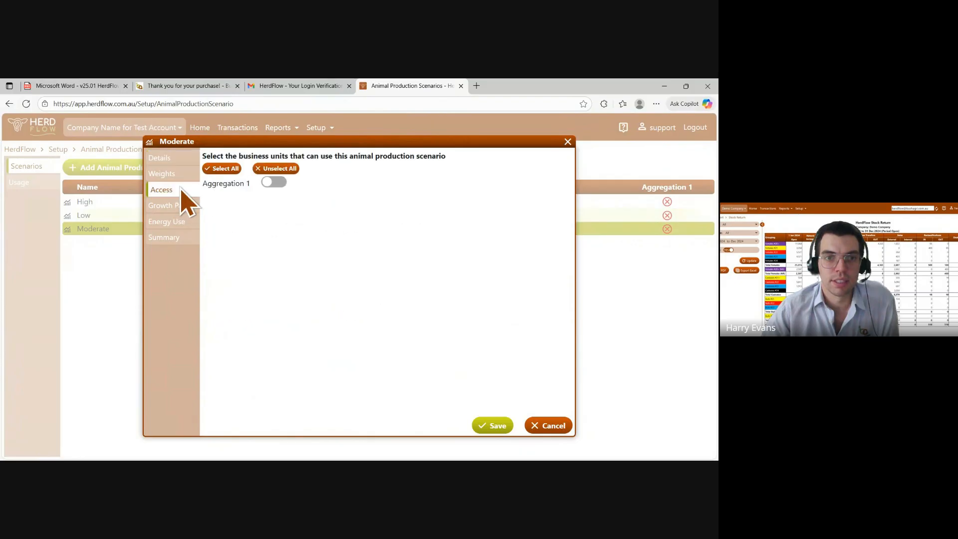
{"action": "left_click", "coordinate": [274, 183]}
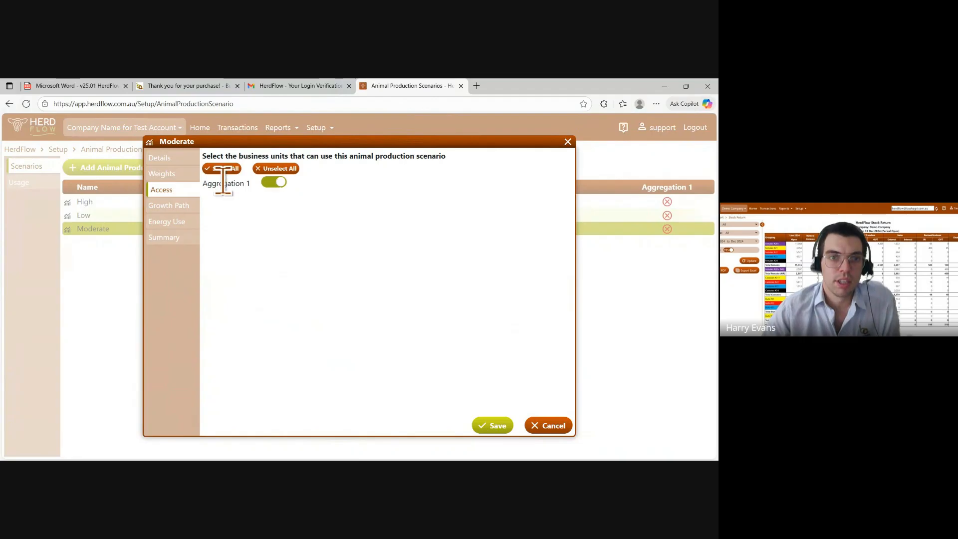
Review the Moderate scenario's details, growth path, energy use, summary and weights, then close it without saving
{"action": "left_click", "coordinate": [180, 159]}
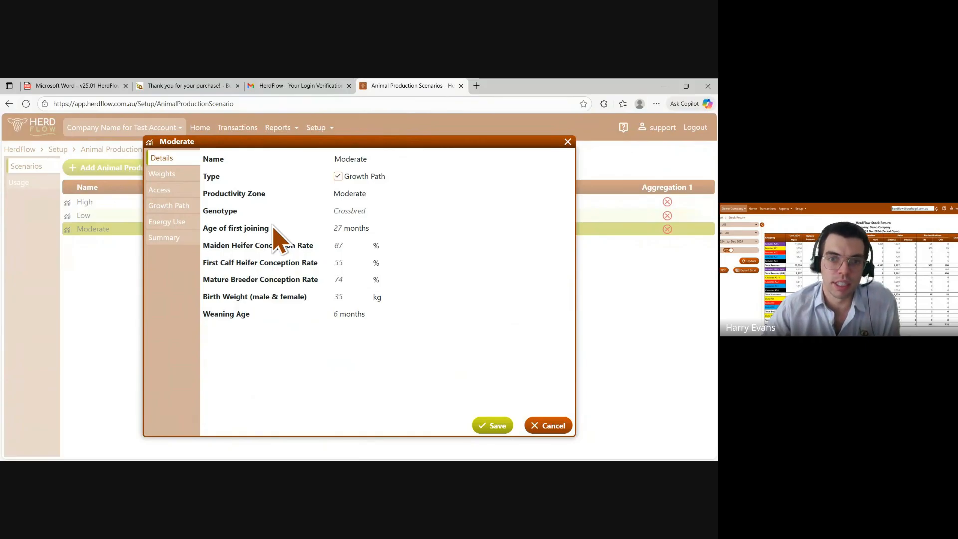
{"action": "left_click", "coordinate": [189, 216]}
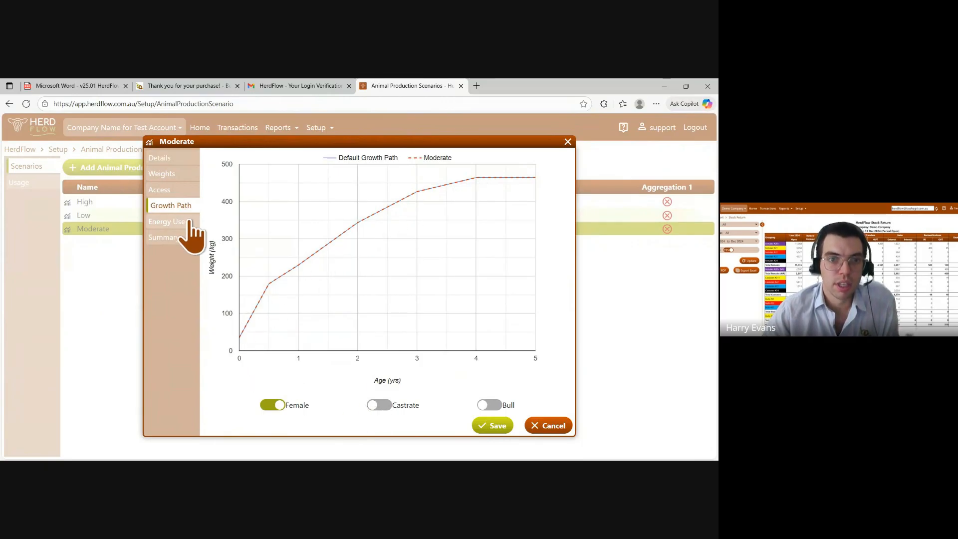
{"action": "left_click", "coordinate": [190, 225]}
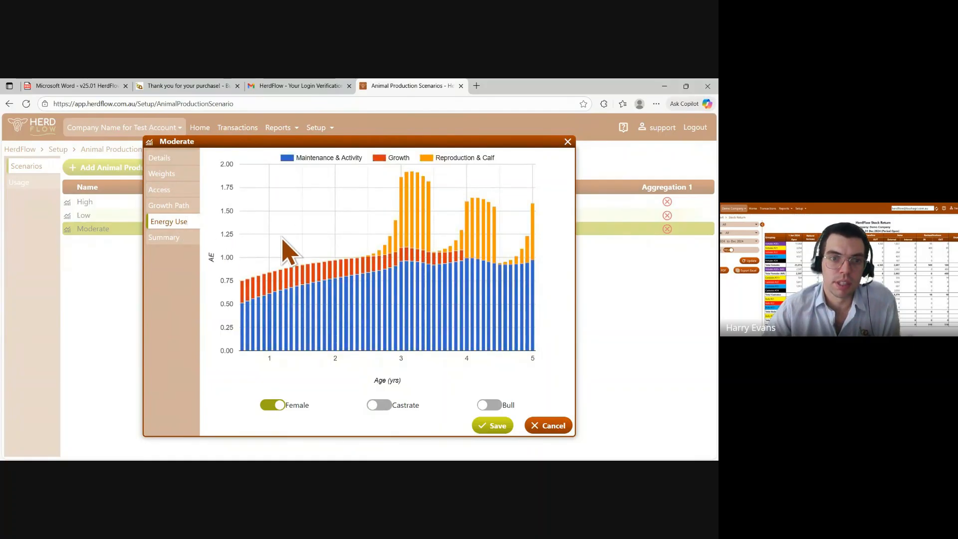
{"action": "left_click", "coordinate": [181, 238]}
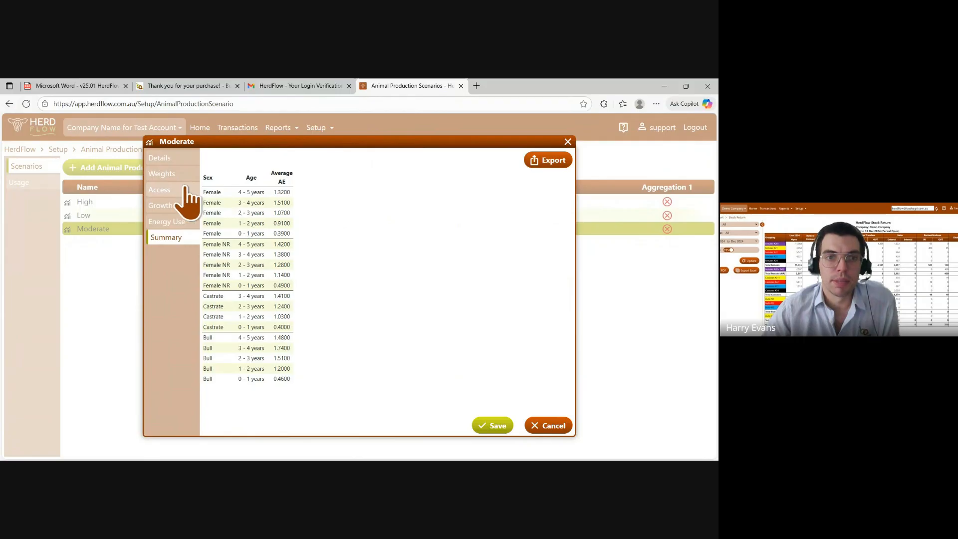
{"action": "left_click", "coordinate": [173, 175]}
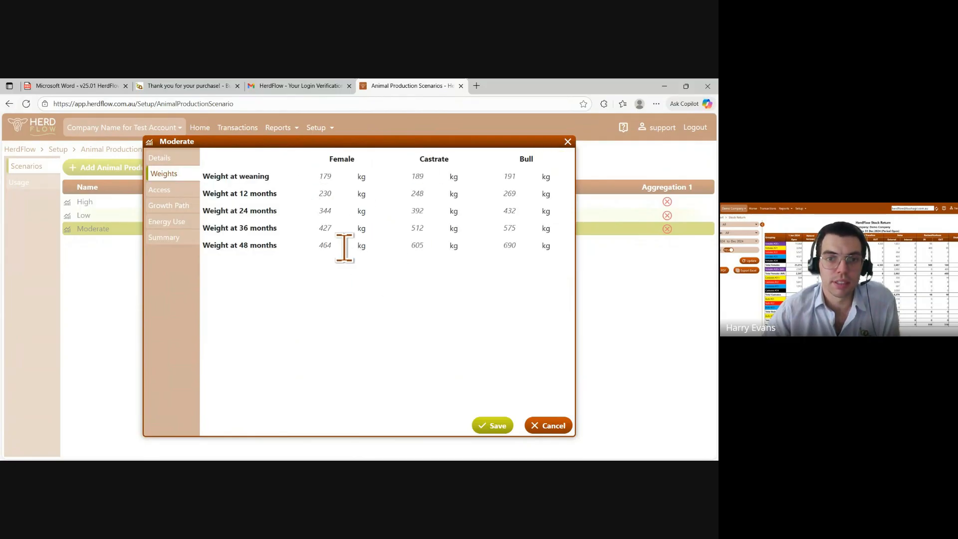
{"action": "left_click", "coordinate": [539, 426]}
{"action": "left_click", "coordinate": [141, 170]}
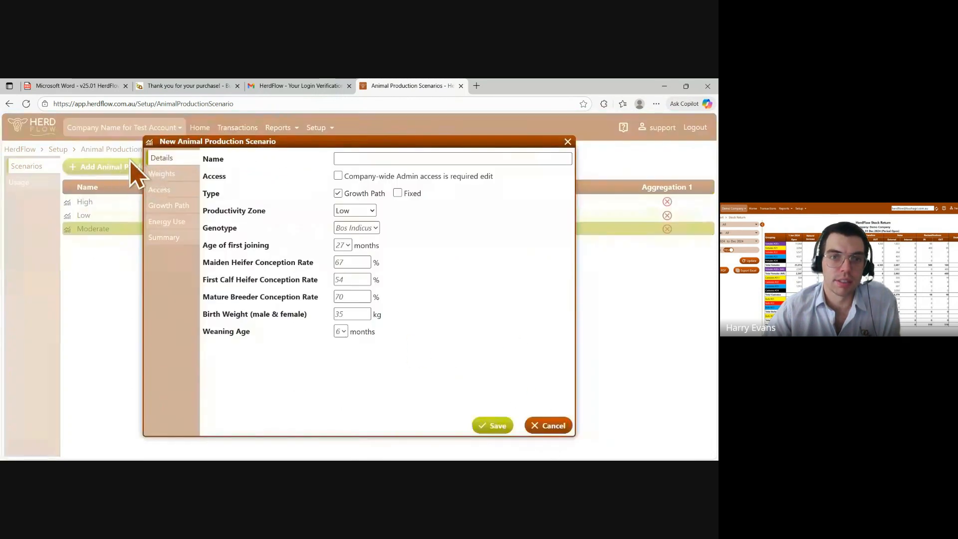
{"action": "left_click", "coordinate": [179, 175]}
{"action": "left_click", "coordinate": [186, 188]}
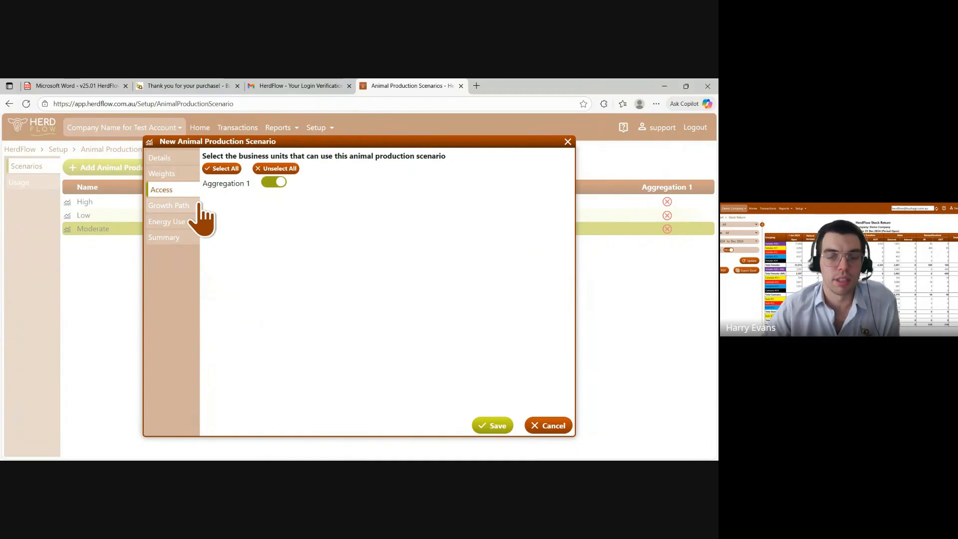
{"action": "left_click", "coordinate": [548, 425]}
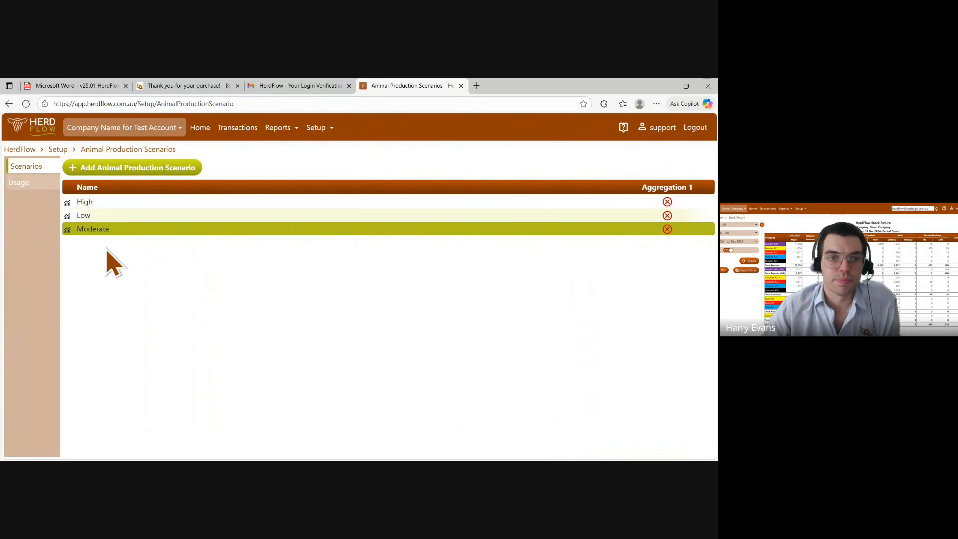
Enable Aggregation 1 access for the Moderate animal production scenario and save it
{"action": "left_click", "coordinate": [104, 230]}
{"action": "left_click", "coordinate": [165, 191]}
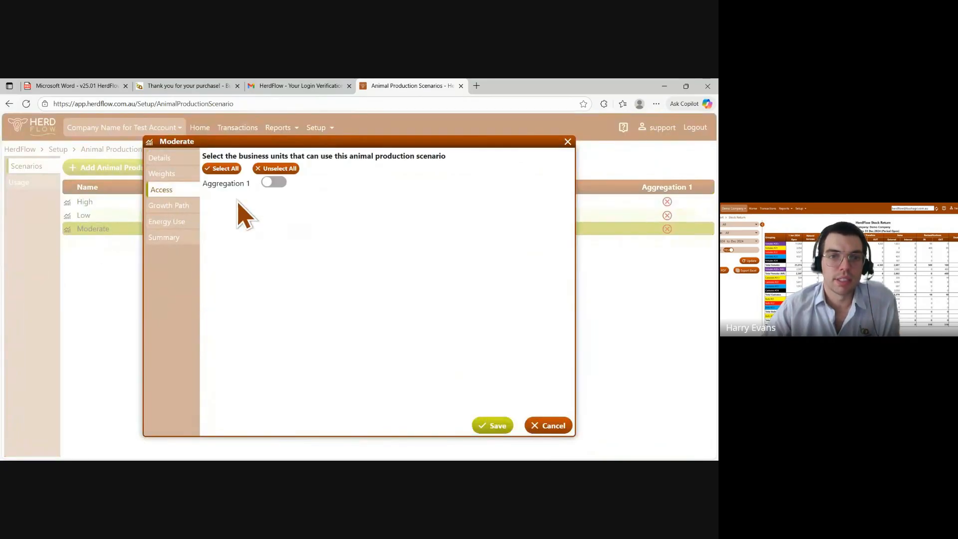
{"action": "left_click", "coordinate": [274, 182]}
{"action": "left_click", "coordinate": [494, 425]}
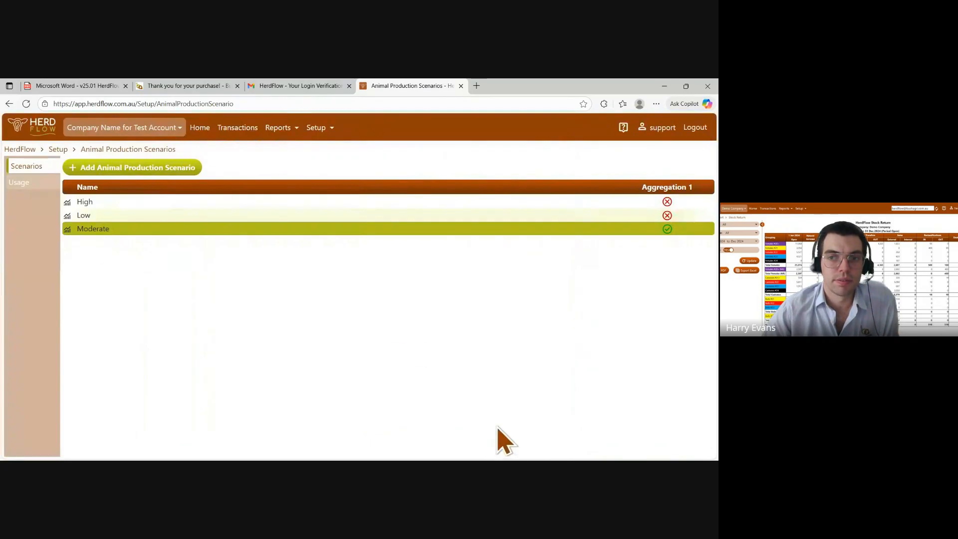
Assign the Moderate scenario to the Breeding enterprise at Property 1 in scenario usage
{"action": "left_click", "coordinate": [32, 186]}
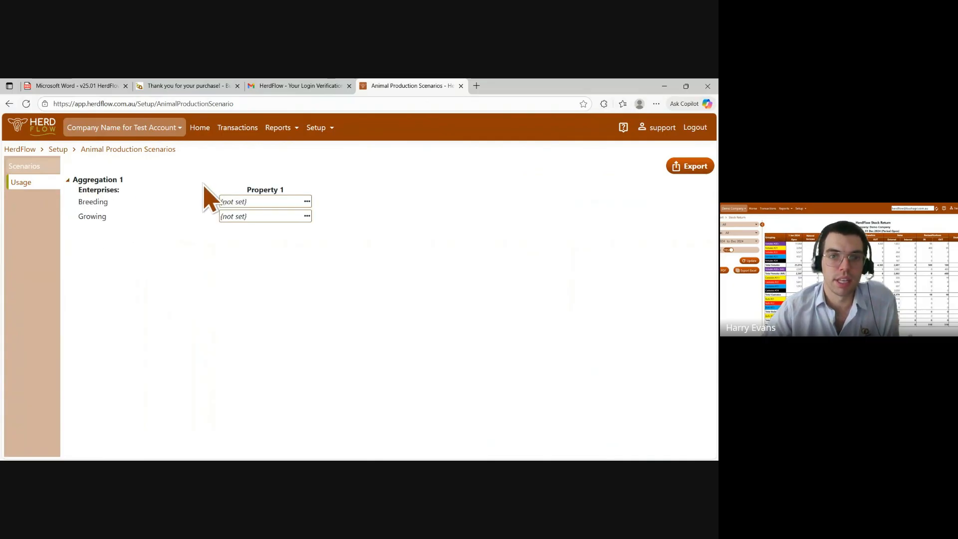
{"action": "left_click", "coordinate": [244, 202]}
{"action": "left_click", "coordinate": [268, 287]}
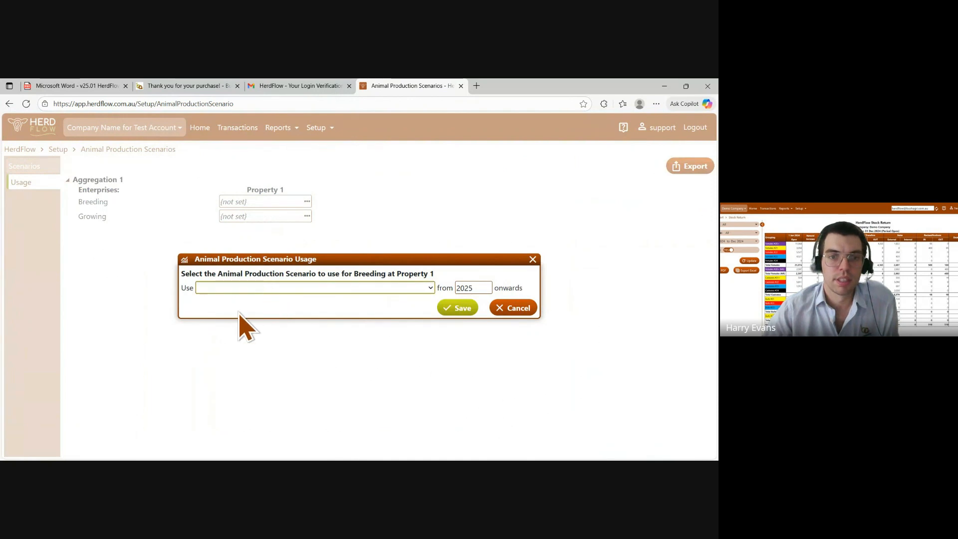
{"action": "left_click", "coordinate": [238, 314]}
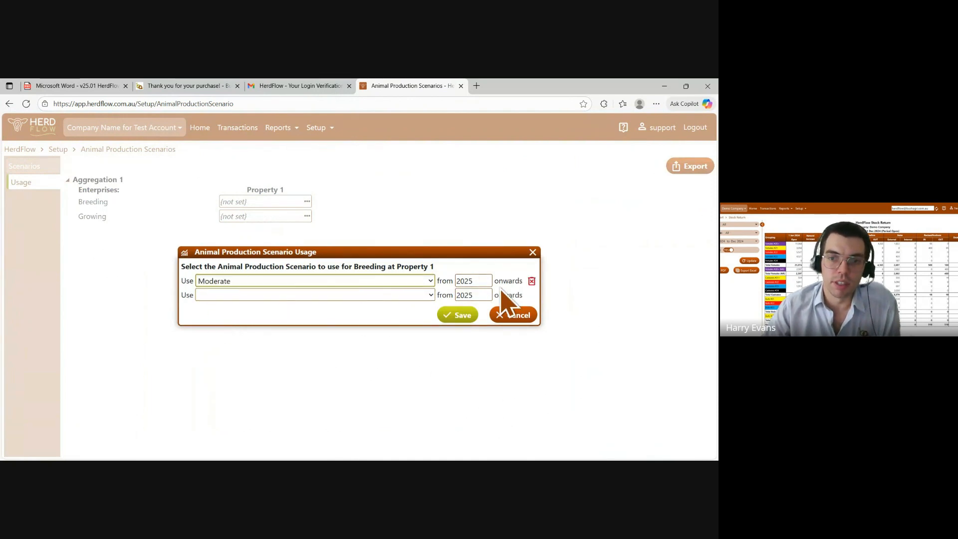
{"action": "left_click", "coordinate": [488, 284]}
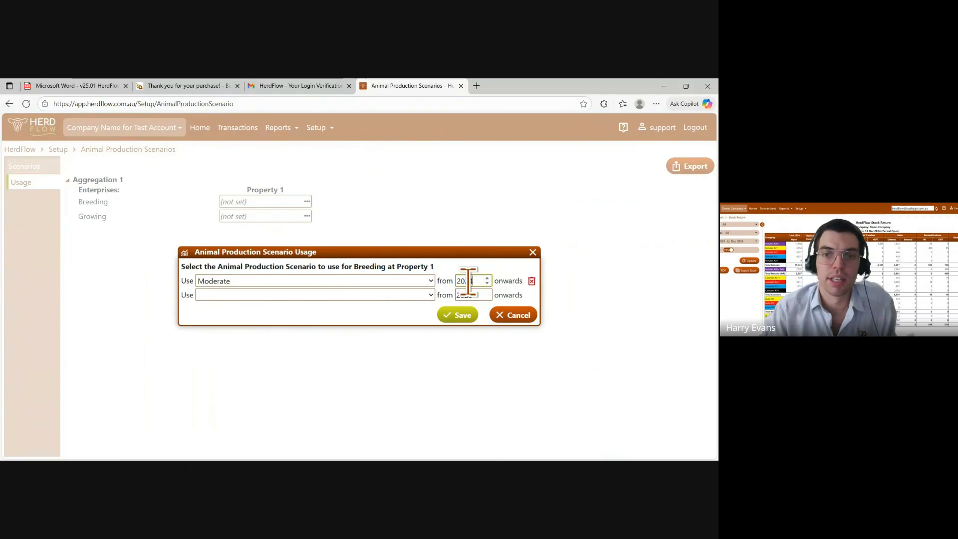
{"action": "left_click", "coordinate": [458, 315]}
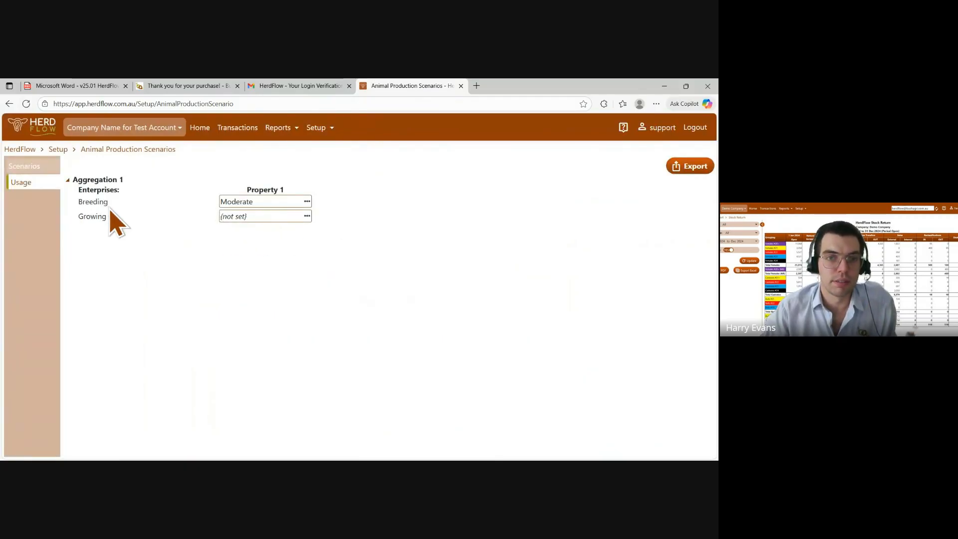
Assign the Moderate scenario to the Growing enterprise at Property 1 from 2025 onwards in scenario usage
{"action": "left_click", "coordinate": [253, 219]}
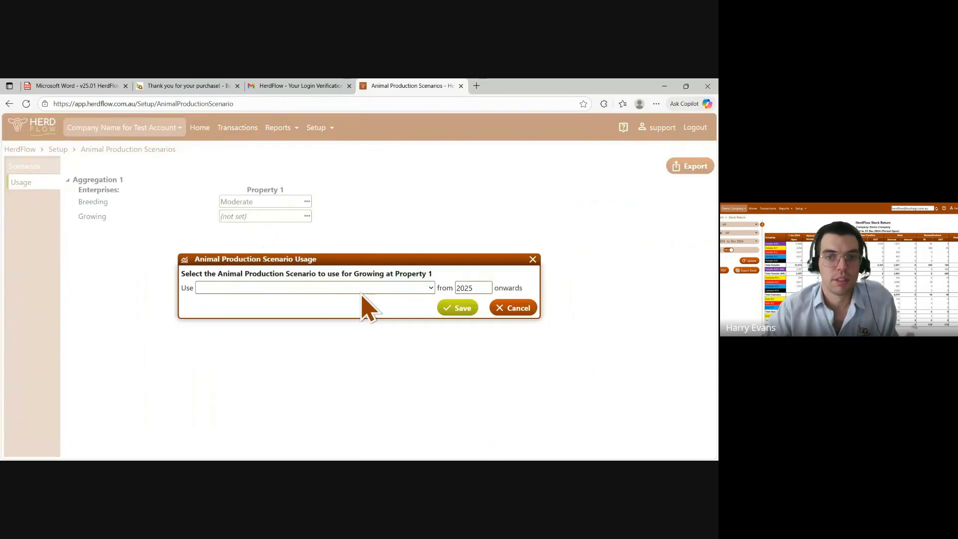
{"action": "left_click", "coordinate": [272, 314]}
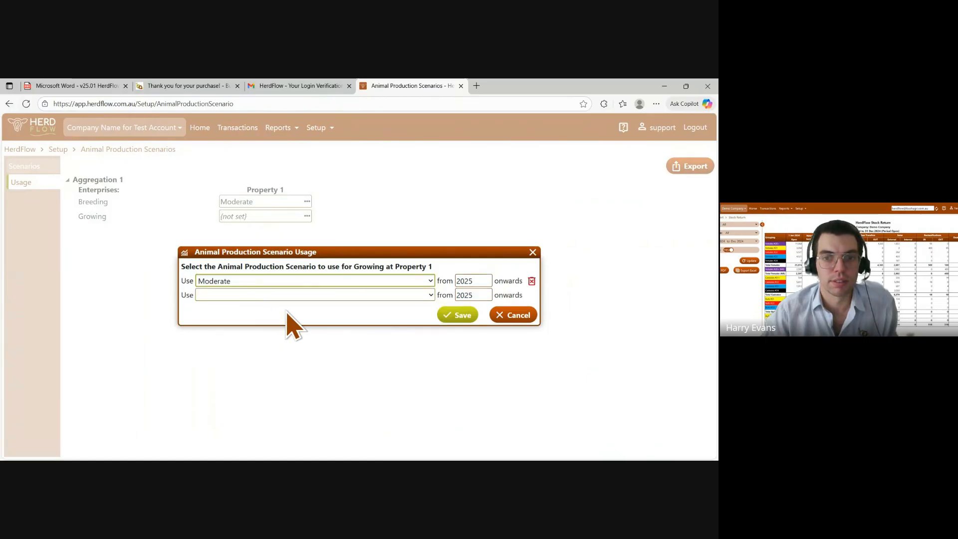
{"action": "left_click", "coordinate": [464, 310]}
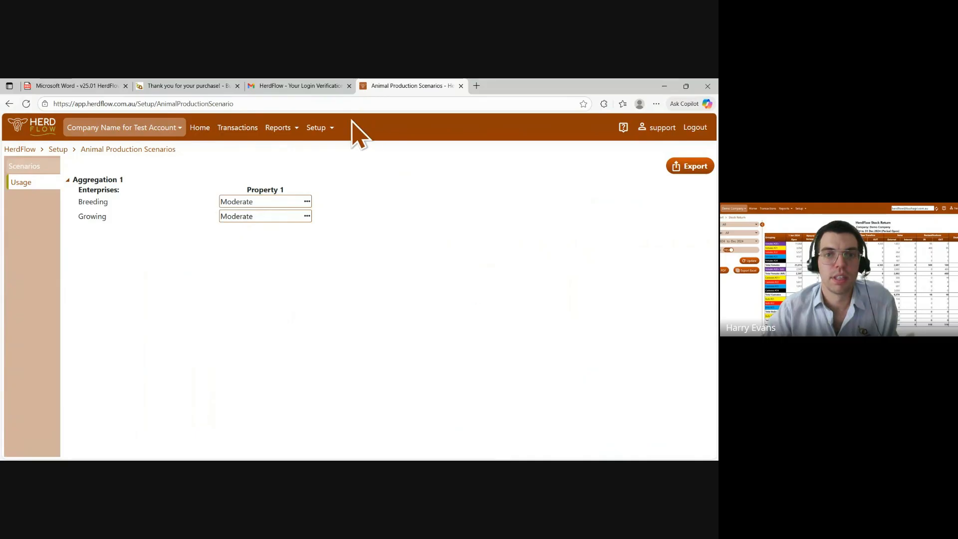
Open the default mortality rates and review them
{"action": "left_click", "coordinate": [327, 130]}
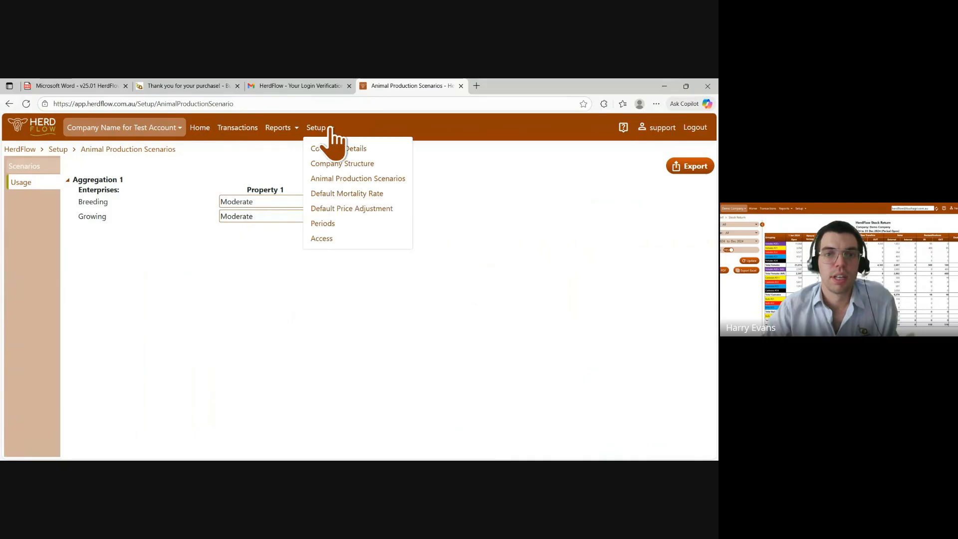
{"action": "left_click", "coordinate": [397, 196]}
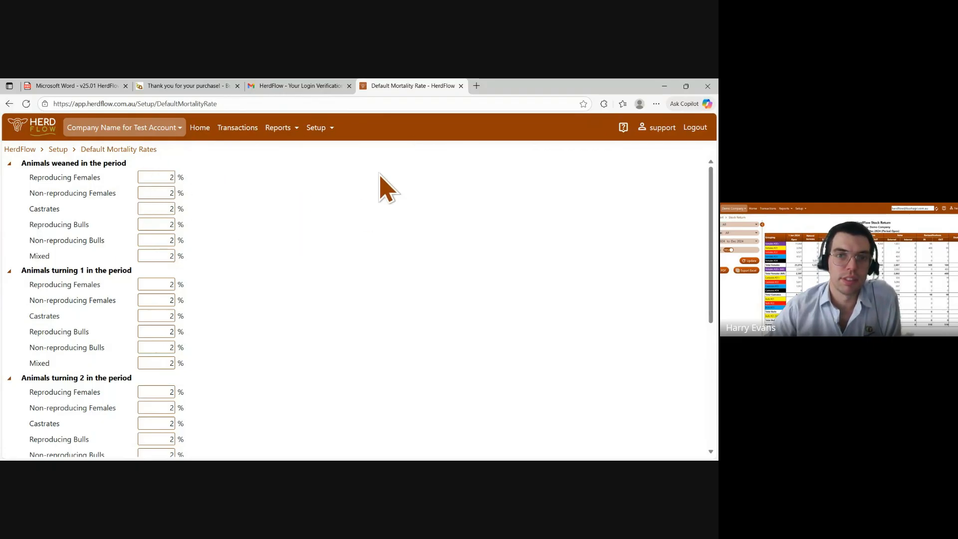
Add a 2026 period for Aggregation 1 with emission factors of 12.4 for Breeding and Growing
{"action": "mouse_move", "coordinate": [330, 134]}
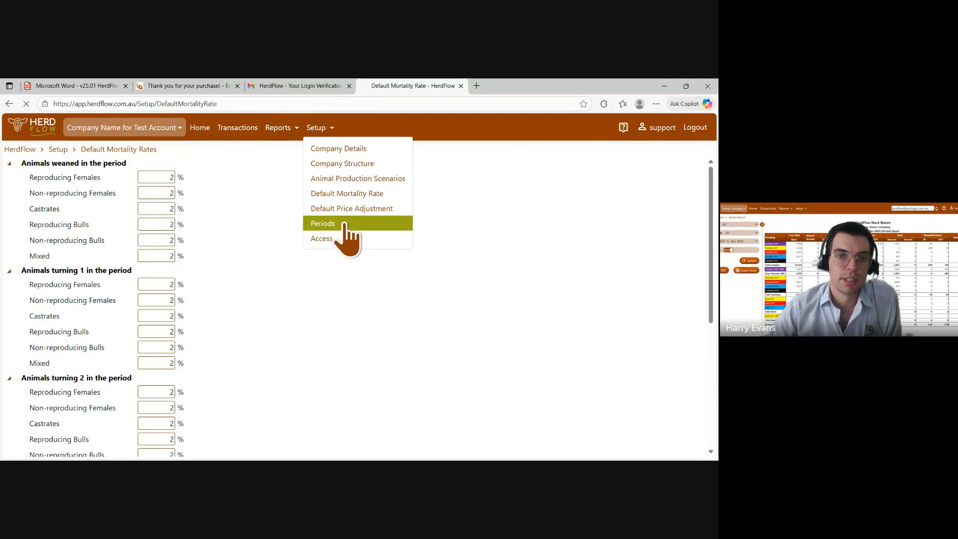
{"action": "left_click", "coordinate": [344, 225]}
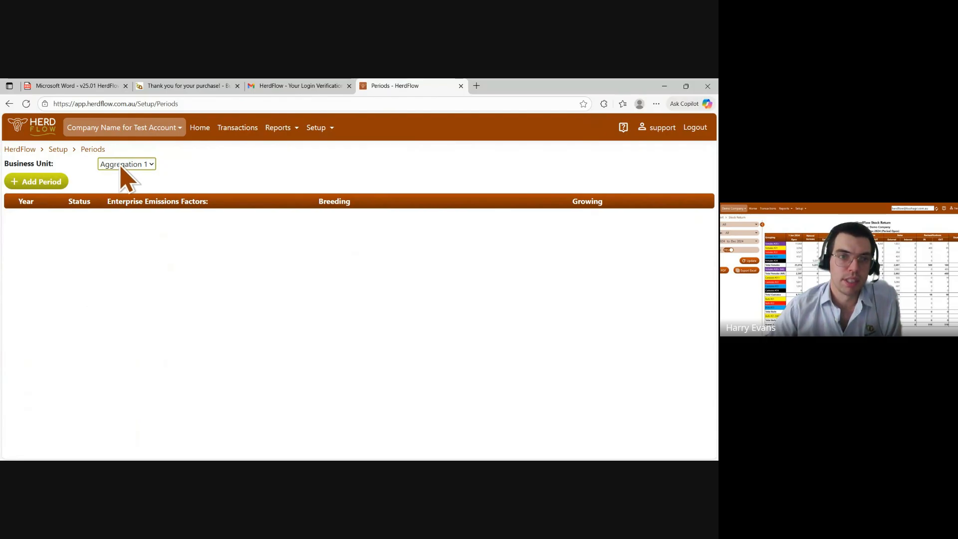
{"action": "left_click", "coordinate": [35, 182]}
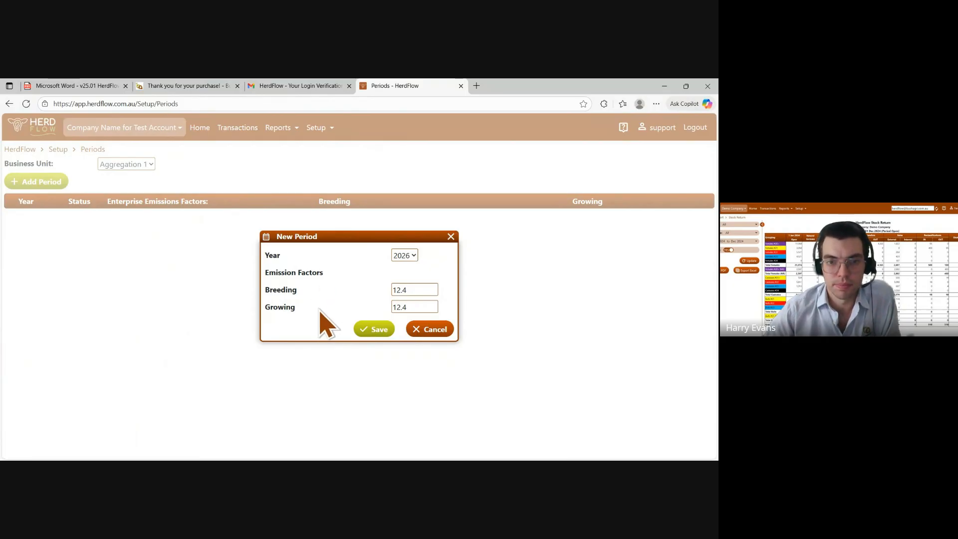
{"action": "left_click", "coordinate": [370, 328]}
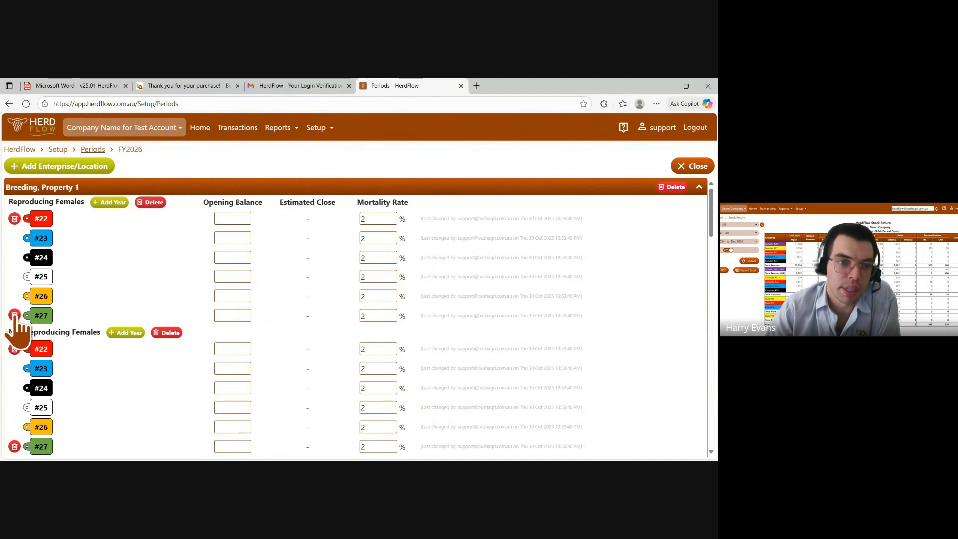
Remove the #27 year from Breeding reproducing females and delete the Non-reproducing Bulls class from Breeding, Property 1
{"action": "left_click", "coordinate": [14, 316]}
{"action": "left_click", "coordinate": [364, 303]}
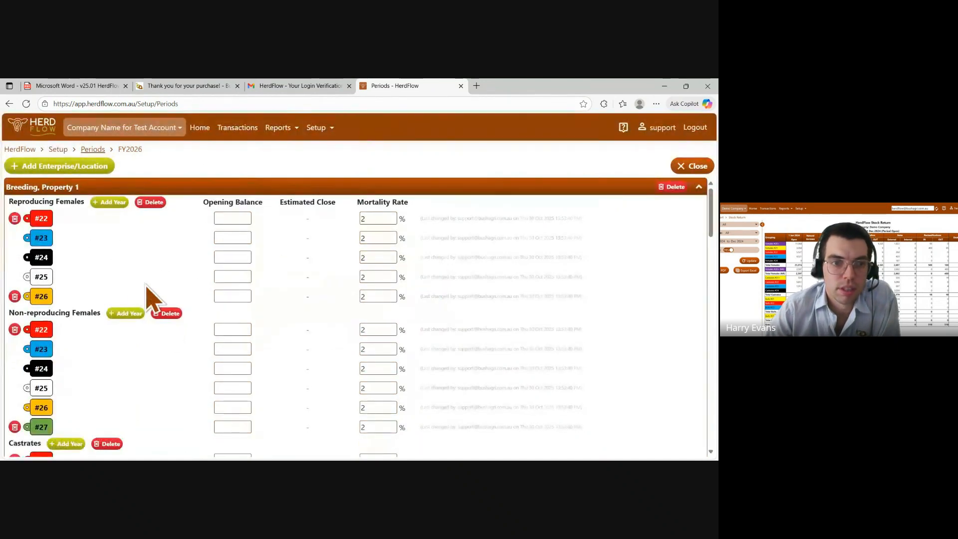
{"action": "scroll", "coordinate": [68, 300], "scroll_direction": "down", "scroll_amount": 5}
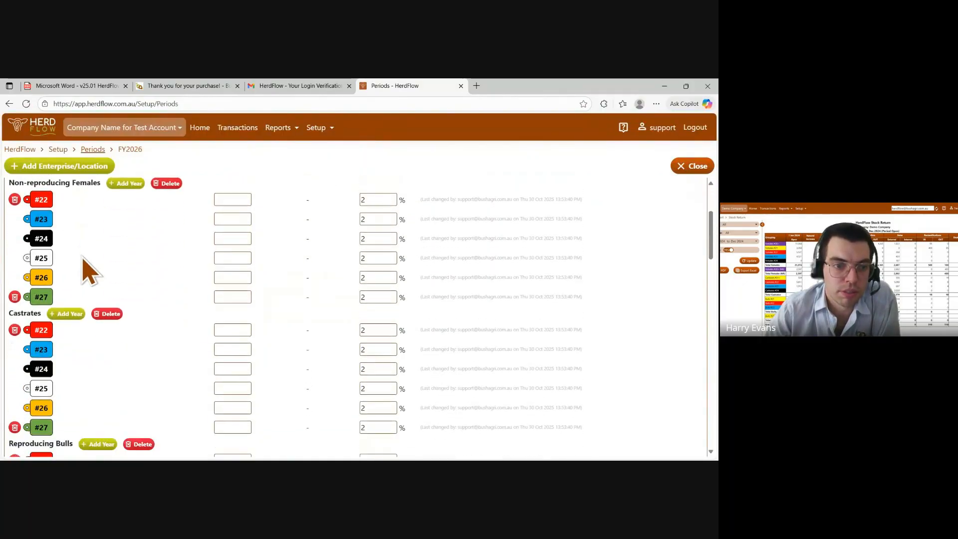
{"action": "scroll", "coordinate": [120, 320], "scroll_direction": "down", "scroll_amount": 2}
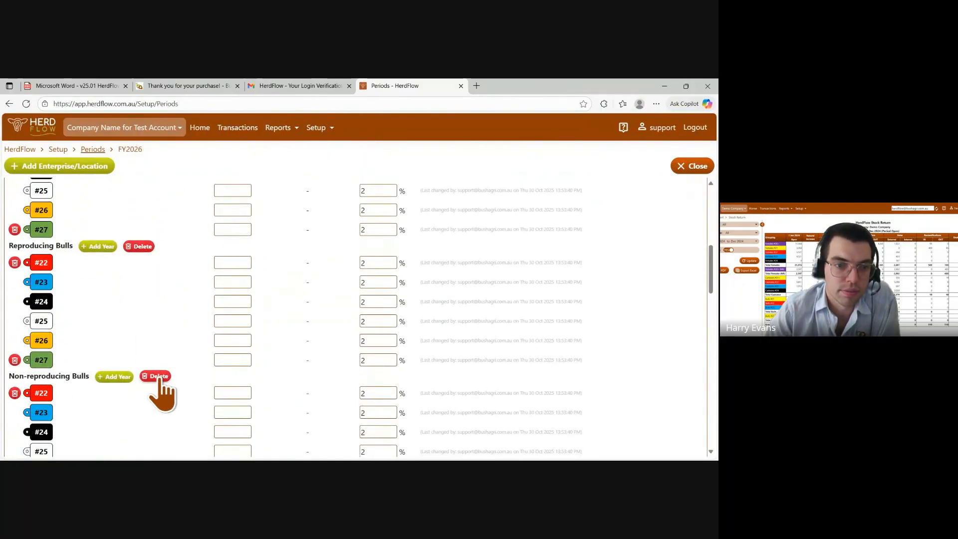
{"action": "left_click", "coordinate": [156, 377]}
{"action": "left_click", "coordinate": [452, 304]}
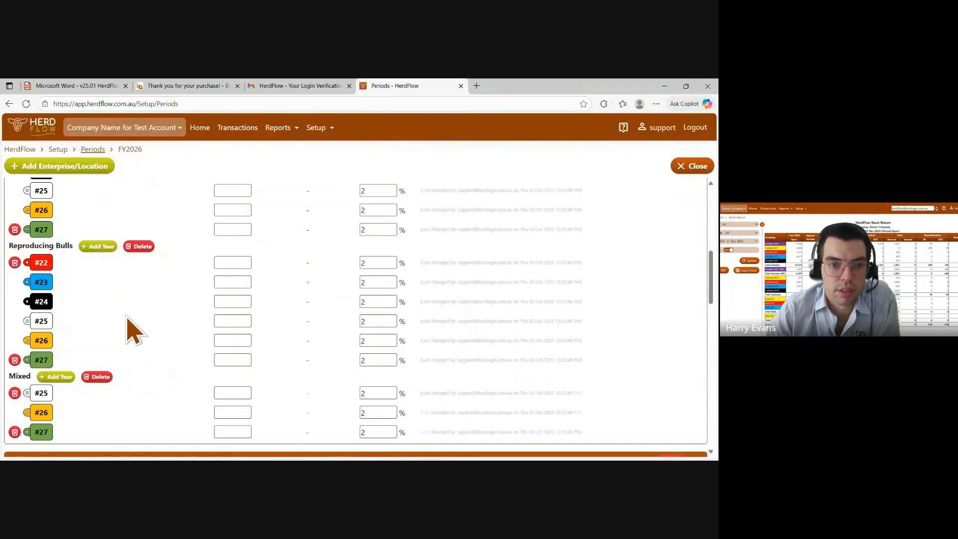
Enter opening balances of 100 for #22 and 50 for #23 reproducing females in Breeding, Property 1
{"action": "scroll", "coordinate": [131, 363], "scroll_direction": "up", "scroll_amount": 10}
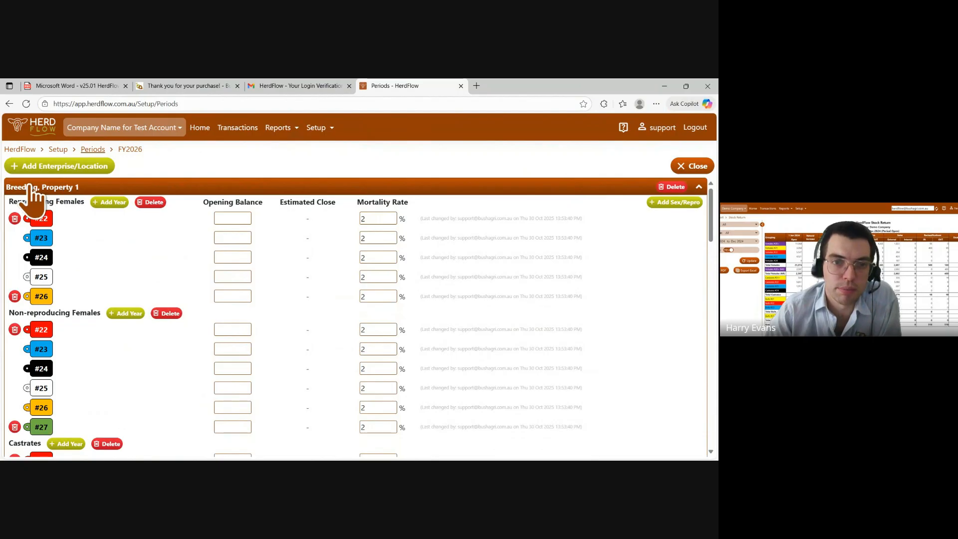
{"action": "left_click", "coordinate": [236, 219]}
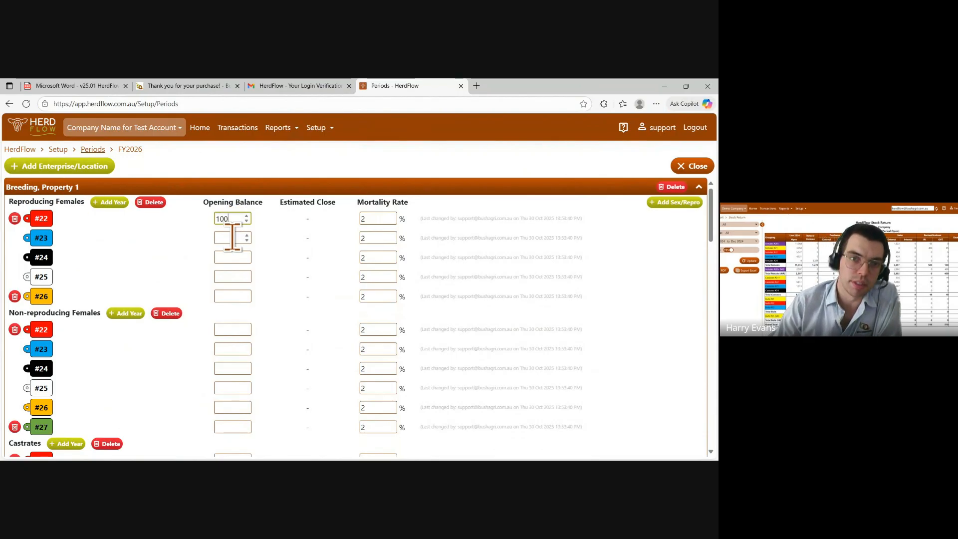
{"action": "left_click", "coordinate": [232, 238]}
{"action": "type", "text": "5"}
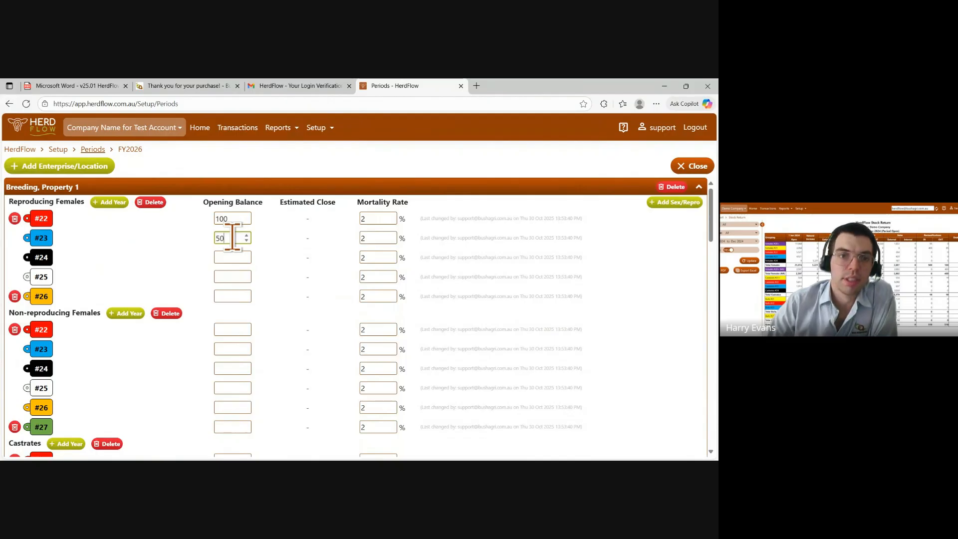
{"action": "type", "text": "0"}
Delete the Reproducing Females and Reproducing Bulls classes from Growing, Property 1 in the FY2026 period
{"action": "scroll", "coordinate": [272, 262], "scroll_direction": "down", "scroll_amount": 4}
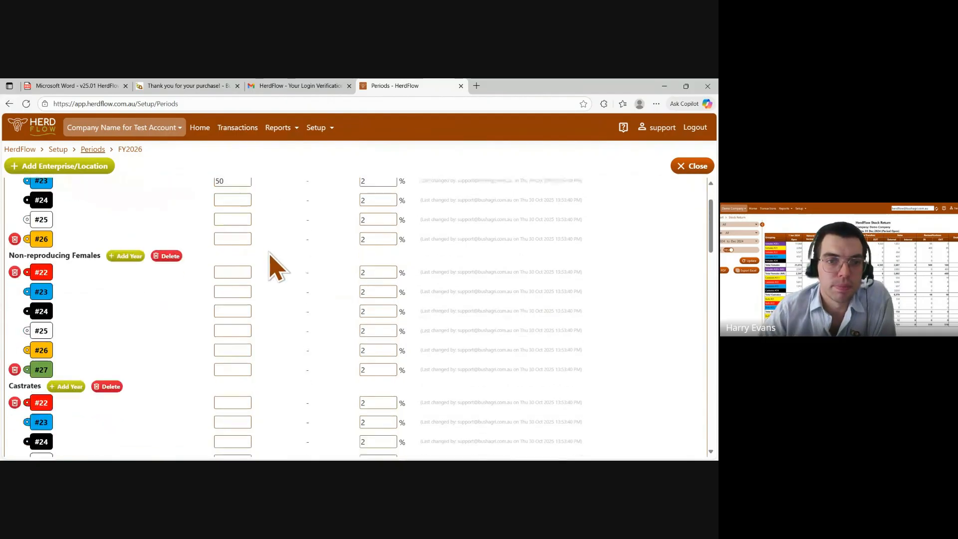
{"action": "scroll", "coordinate": [272, 265], "scroll_direction": "down", "scroll_amount": 6}
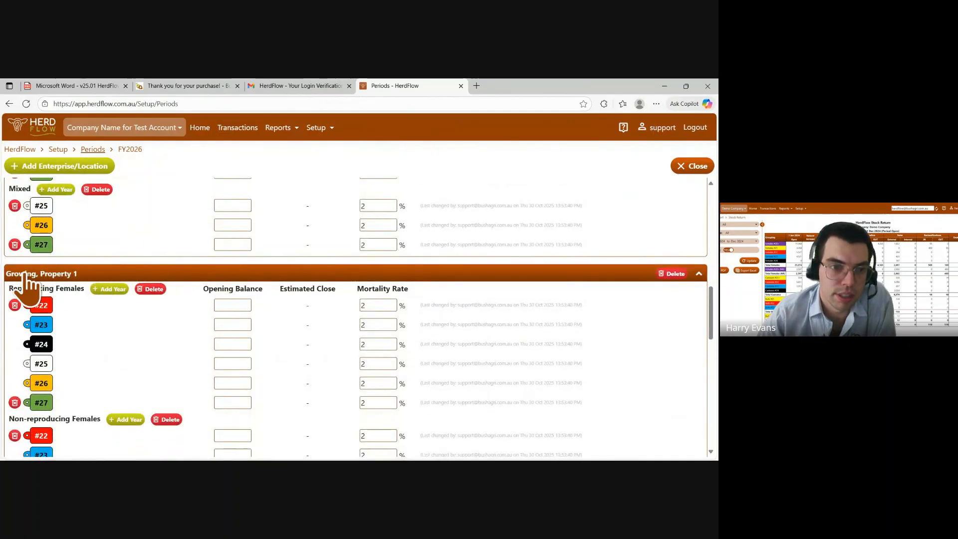
{"action": "scroll", "coordinate": [70, 294], "scroll_direction": "down", "scroll_amount": 1}
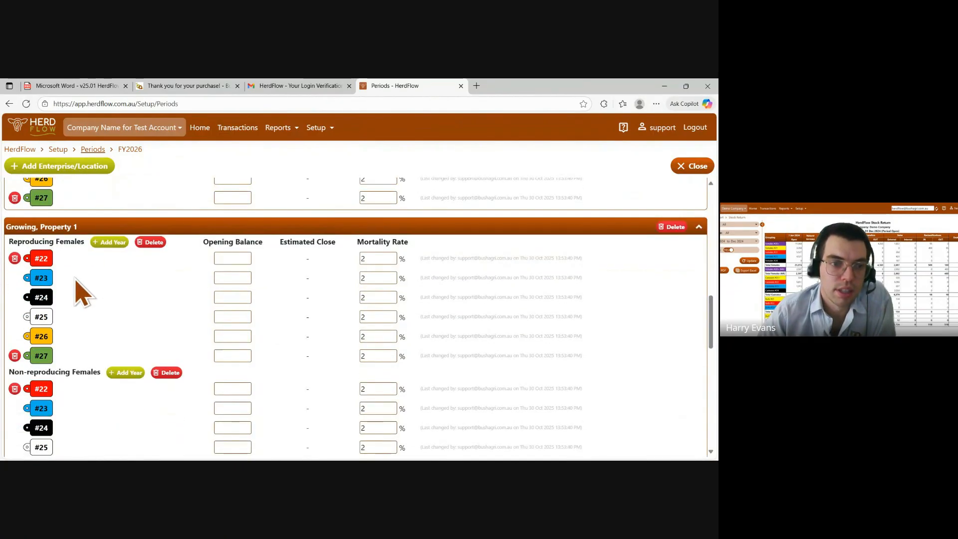
{"action": "scroll", "coordinate": [76, 281], "scroll_direction": "down", "scroll_amount": 1}
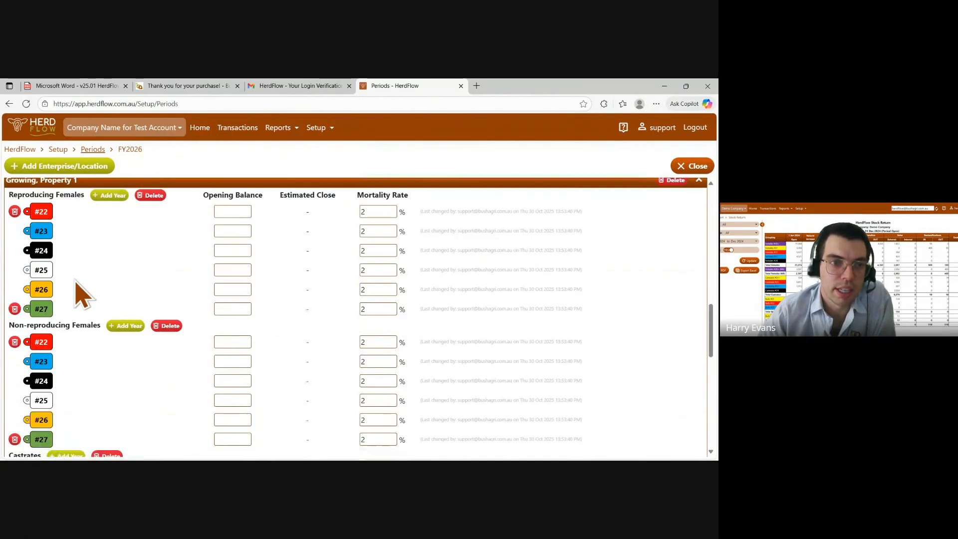
{"action": "left_click", "coordinate": [151, 195]}
{"action": "left_click", "coordinate": [451, 305]}
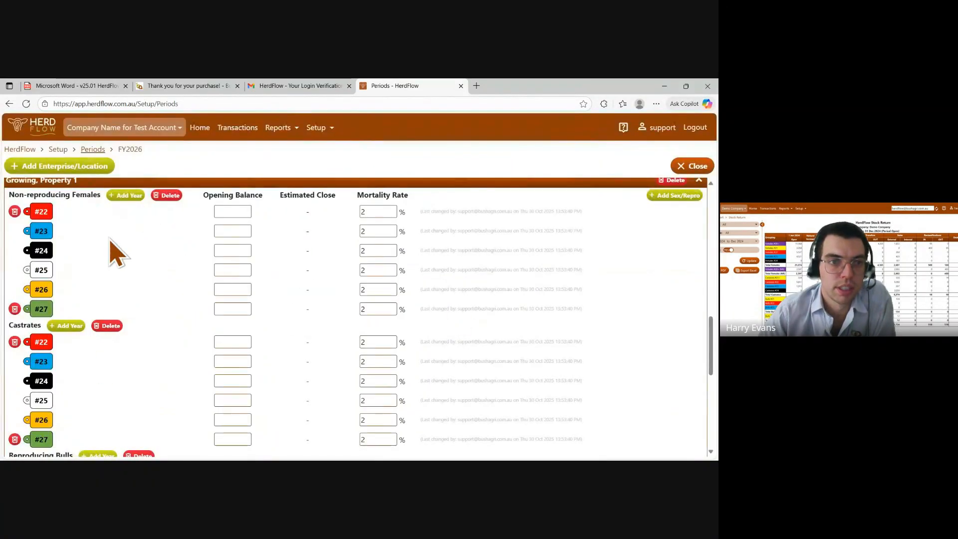
{"action": "scroll", "coordinate": [120, 272], "scroll_direction": "down", "scroll_amount": 2}
{"action": "left_click", "coordinate": [140, 363]}
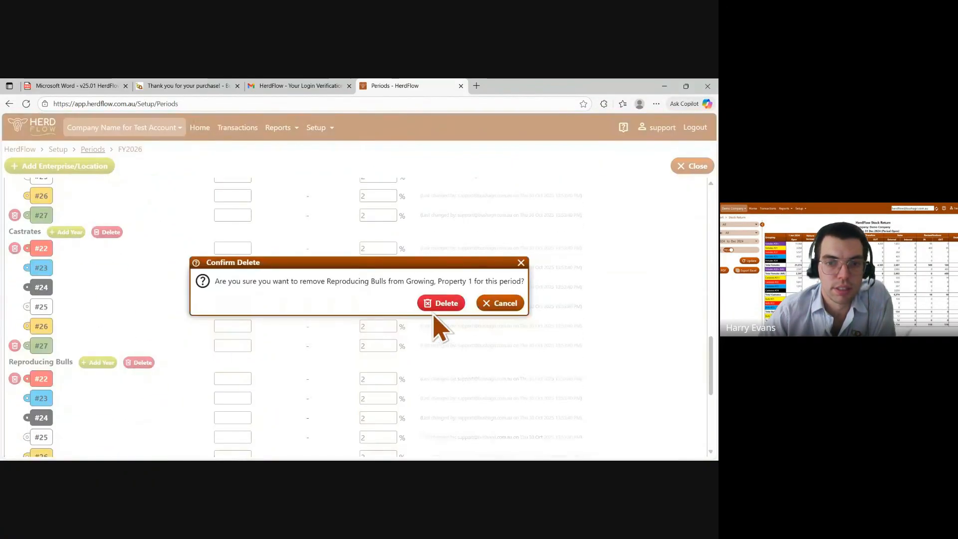
{"action": "left_click", "coordinate": [438, 304]}
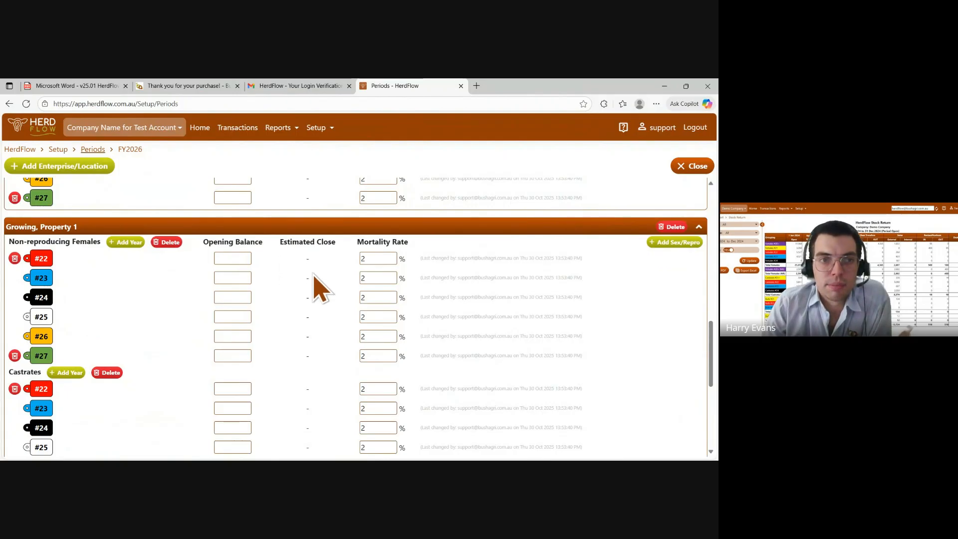
Close the FY2026 period, then reopen it through Manage Period to review its balances and close it again
{"action": "scroll", "coordinate": [314, 274], "scroll_direction": "up", "scroll_amount": 10}
{"action": "scroll", "coordinate": [314, 275], "scroll_direction": "up", "scroll_amount": 2}
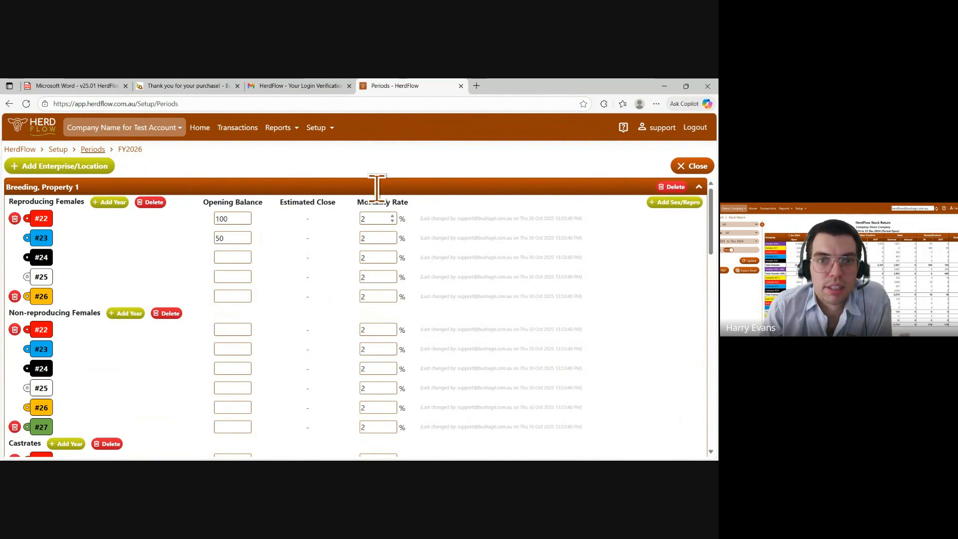
{"action": "mouse_move", "coordinate": [316, 128]}
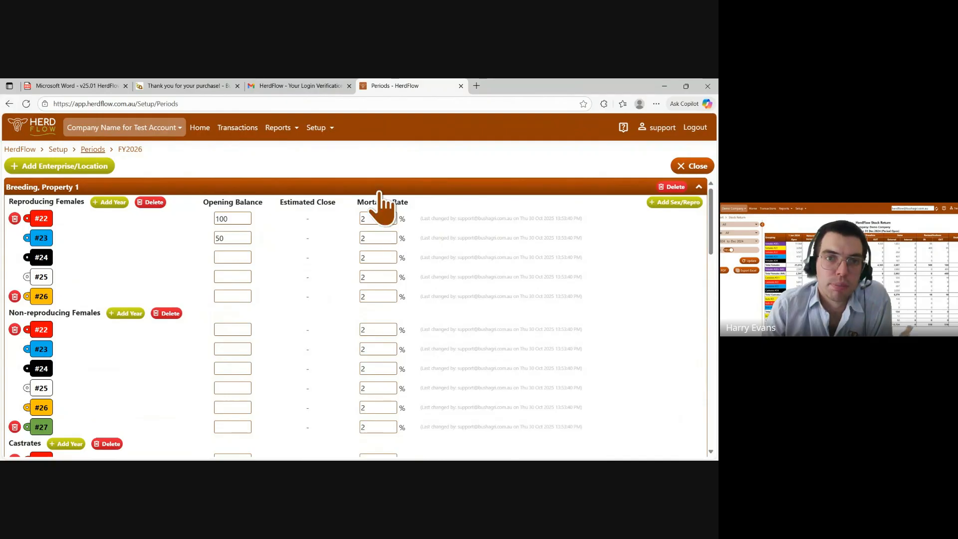
{"action": "left_click", "coordinate": [320, 128]}
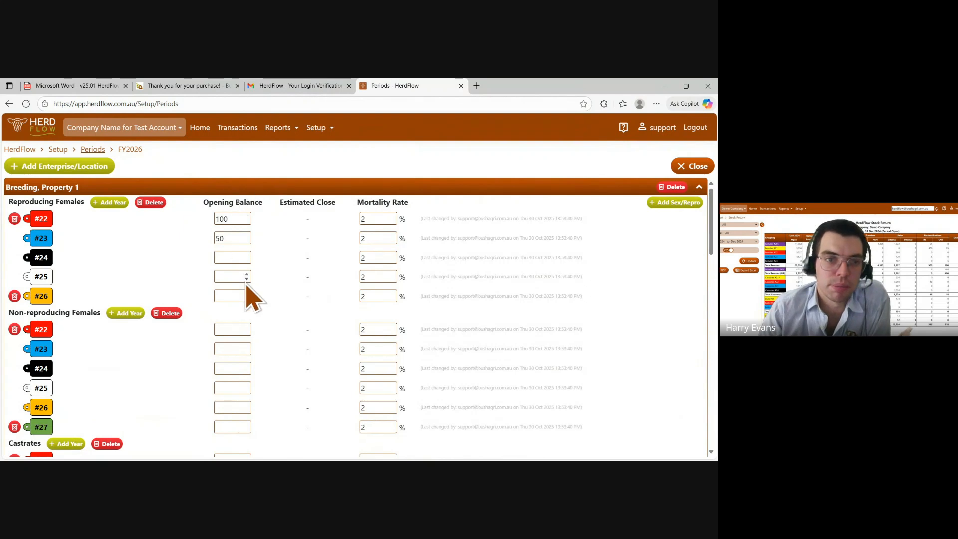
{"action": "scroll", "coordinate": [242, 331], "scroll_direction": "down", "scroll_amount": 2}
{"action": "scroll", "coordinate": [255, 350], "scroll_direction": "up", "scroll_amount": 3}
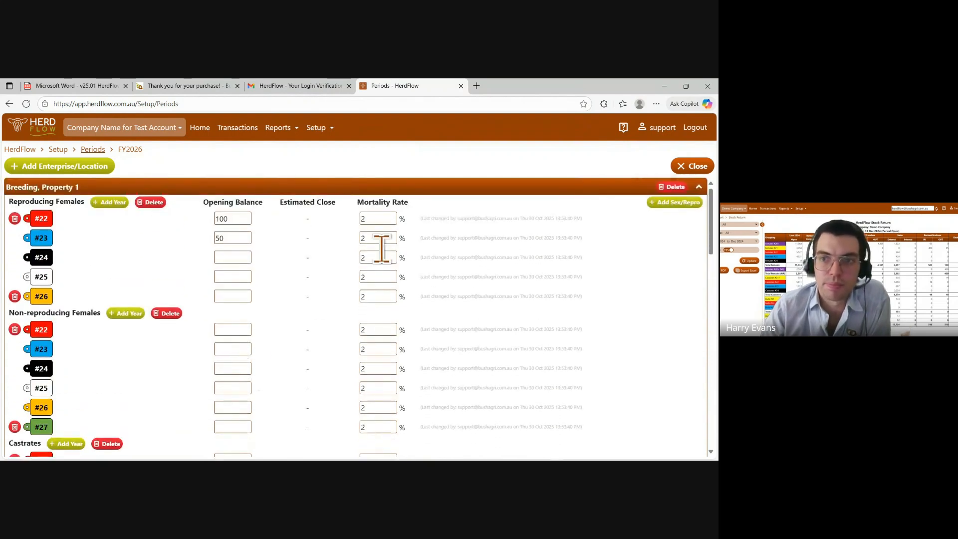
{"action": "left_click", "coordinate": [691, 165]}
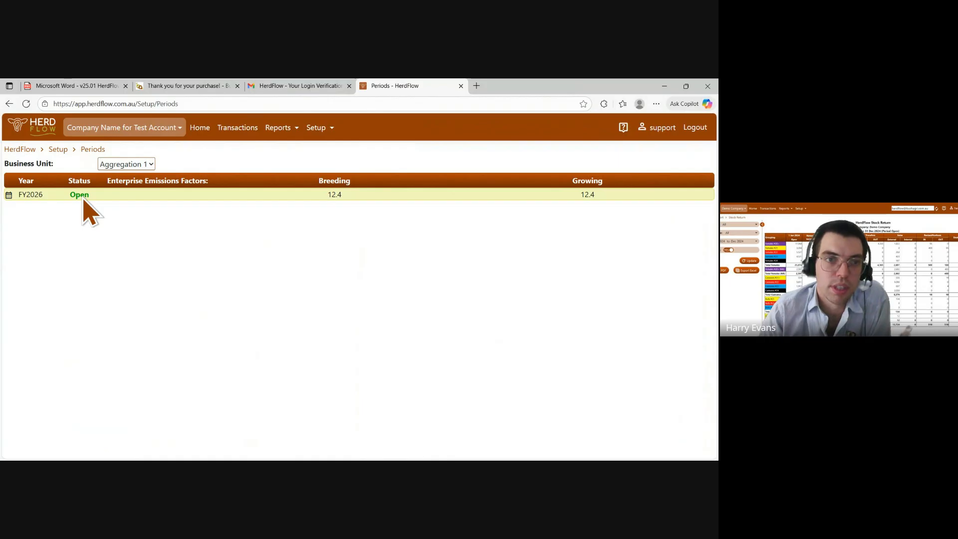
{"action": "right_click", "coordinate": [126, 199]}
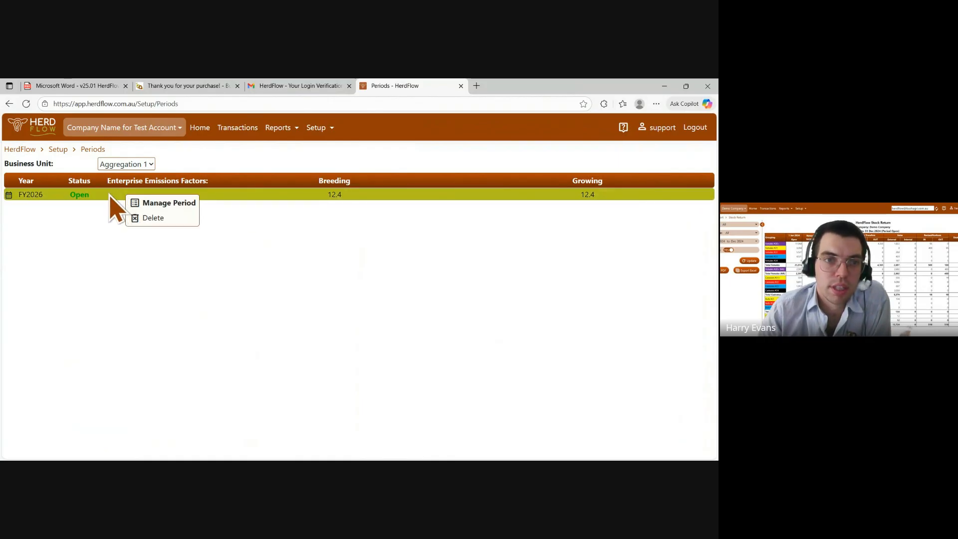
{"action": "left_click", "coordinate": [144, 204]}
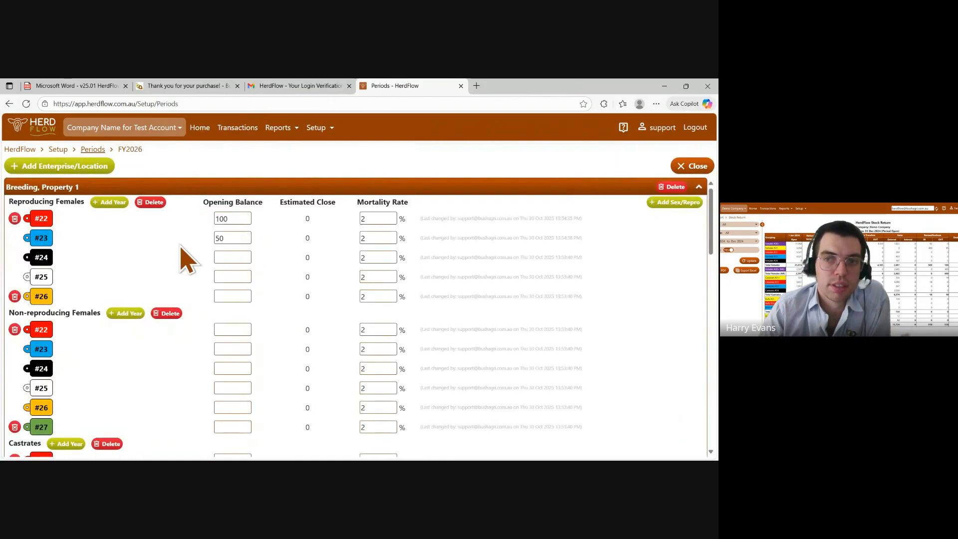
{"action": "left_click", "coordinate": [691, 166]}
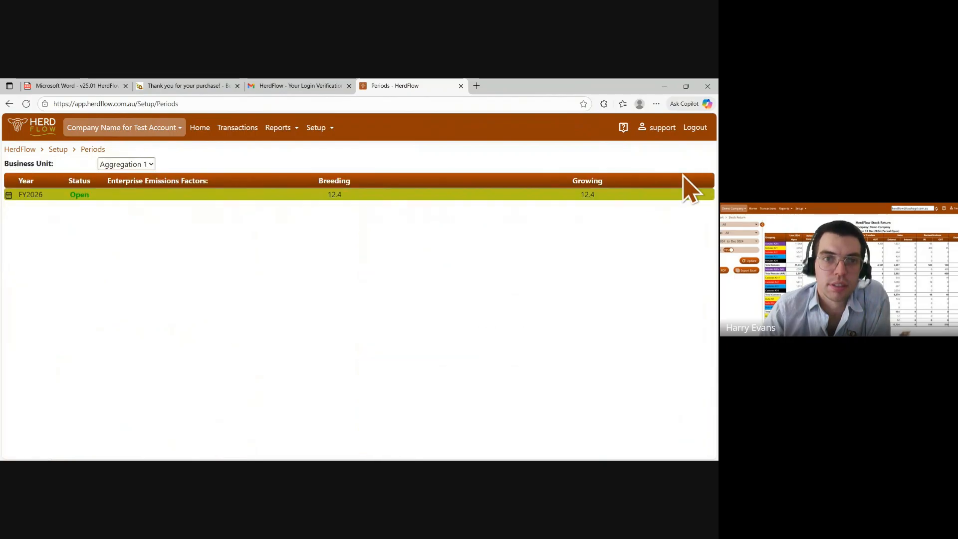
Open the default price adjustments for Aggregation 1's Breeding enterprise in FY2026 and review them
{"action": "left_click", "coordinate": [332, 128]}
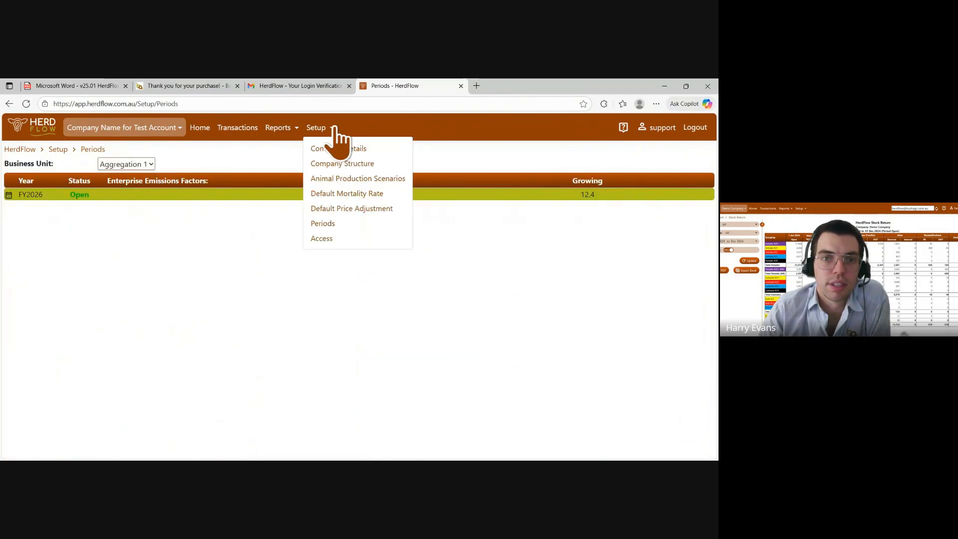
{"action": "left_click", "coordinate": [350, 211]}
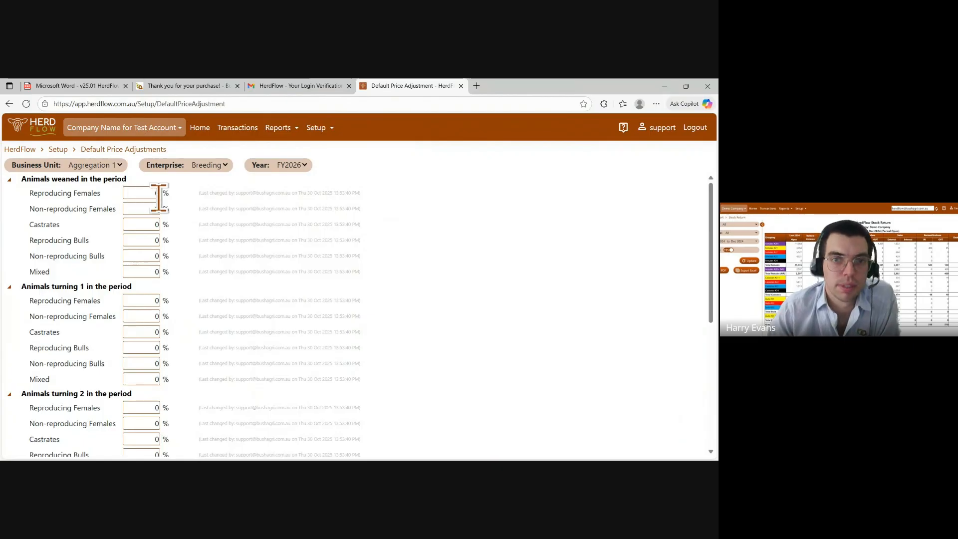
{"action": "left_click", "coordinate": [319, 128]}
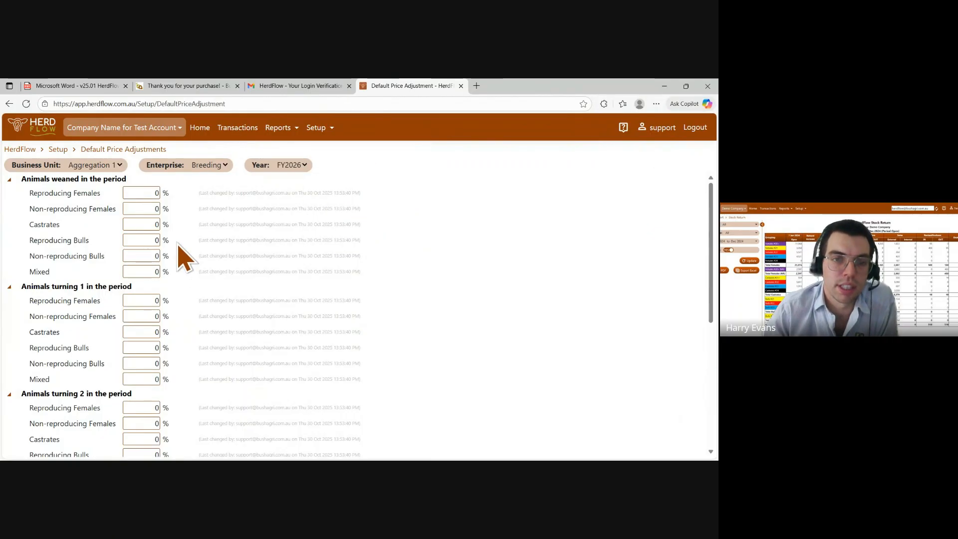
{"action": "left_click", "coordinate": [328, 128]}
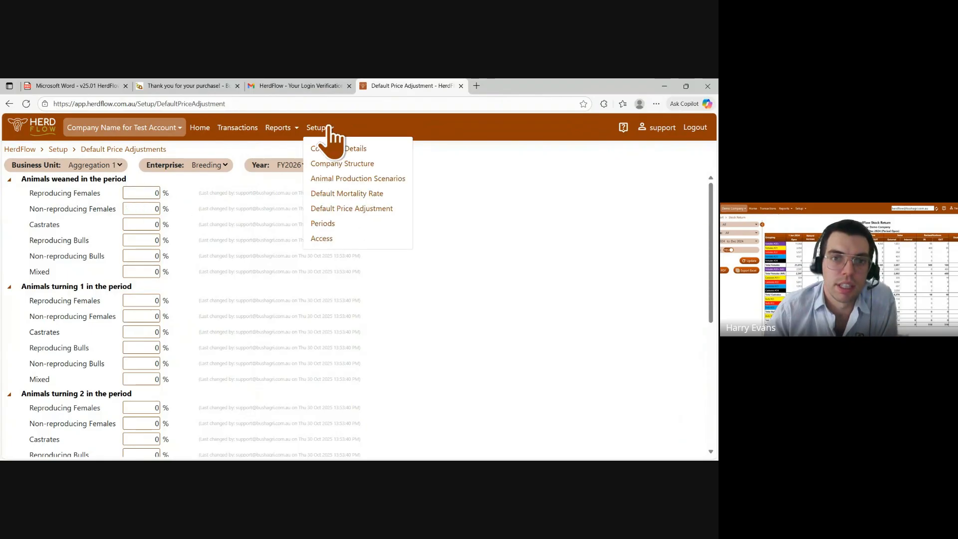
Open the Access setup page and expand company-wide access to review which users have permissions
{"action": "left_click", "coordinate": [339, 210]}
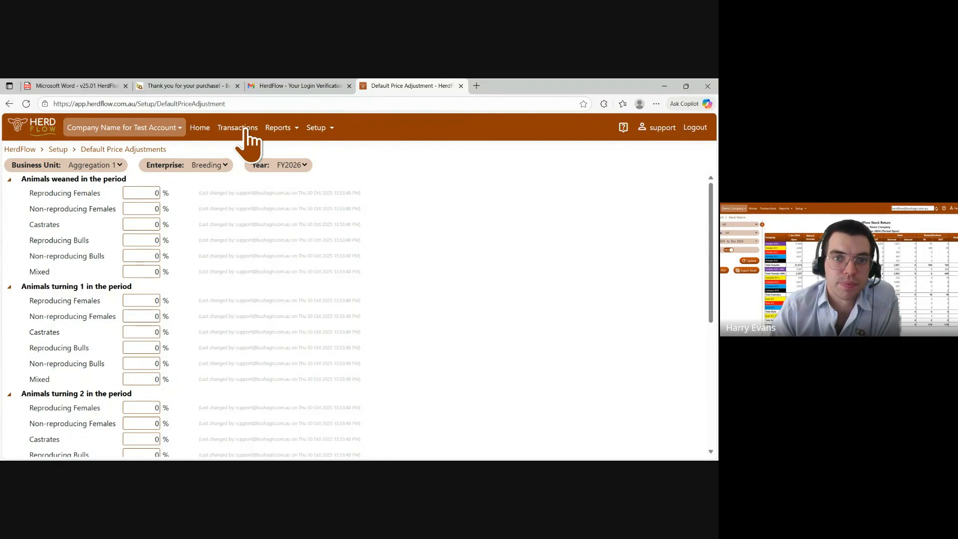
{"action": "left_click", "coordinate": [319, 129]}
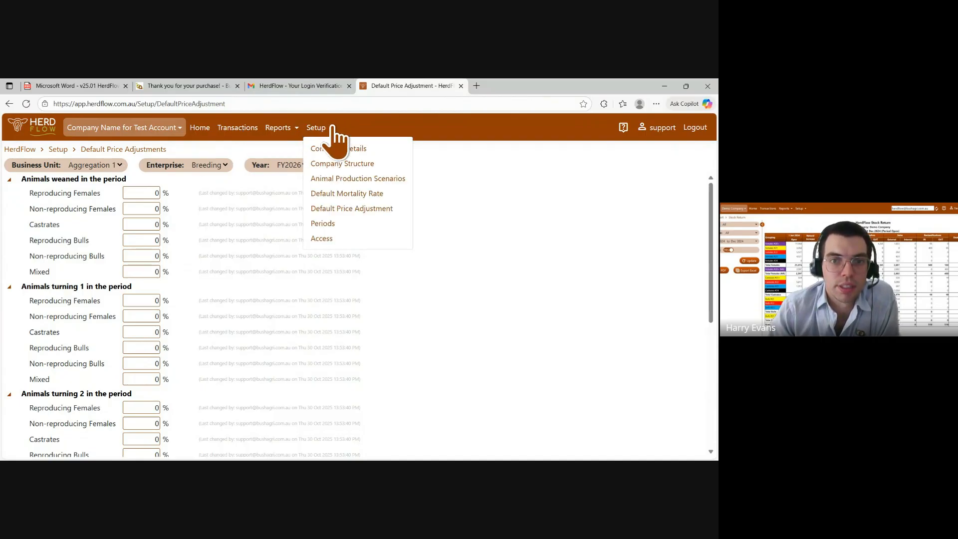
{"action": "left_click", "coordinate": [334, 239]}
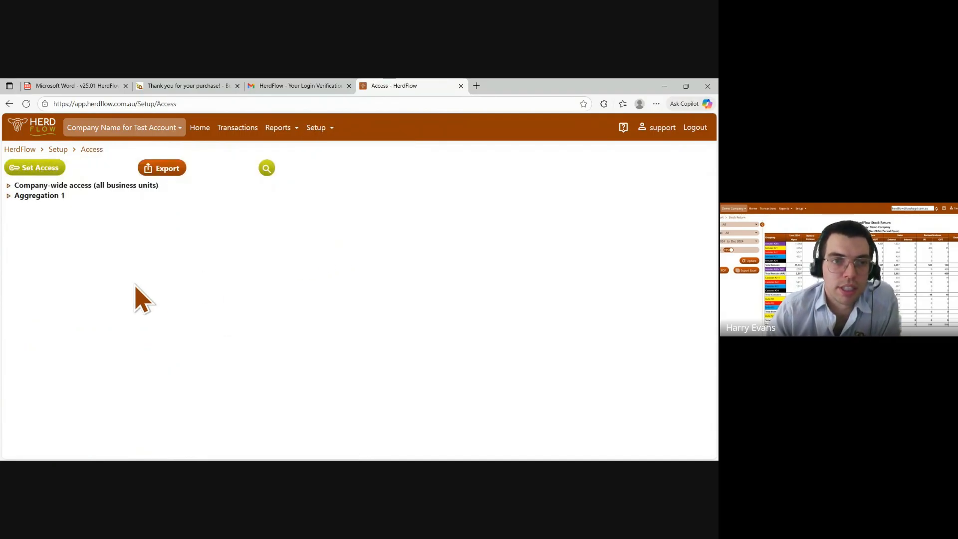
{"action": "left_click", "coordinate": [8, 186]}
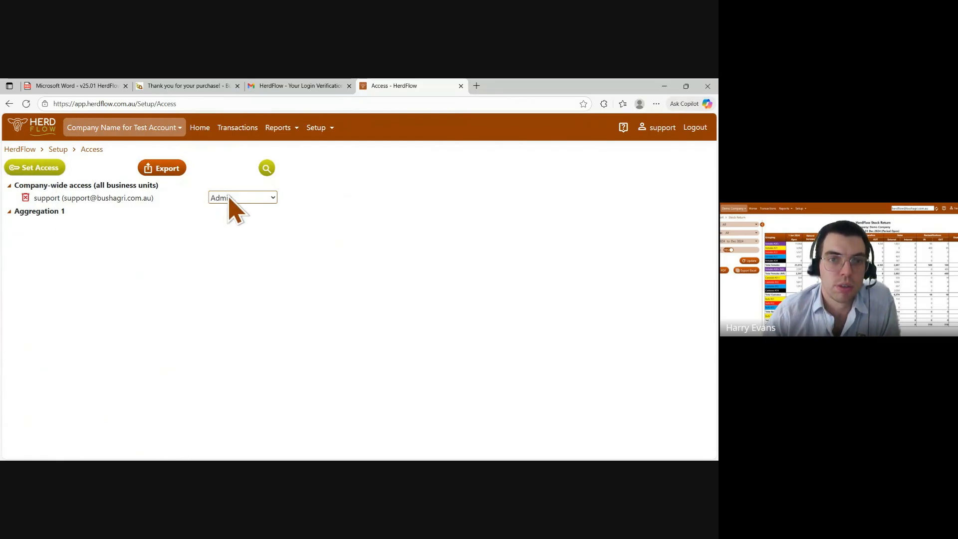
{"action": "left_click", "coordinate": [281, 129]}
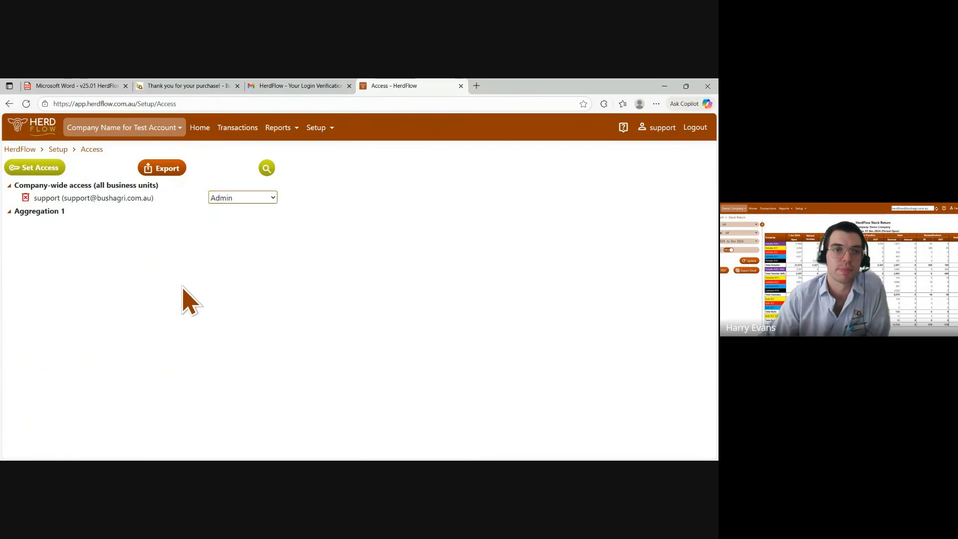
{"action": "left_click", "coordinate": [318, 131]}
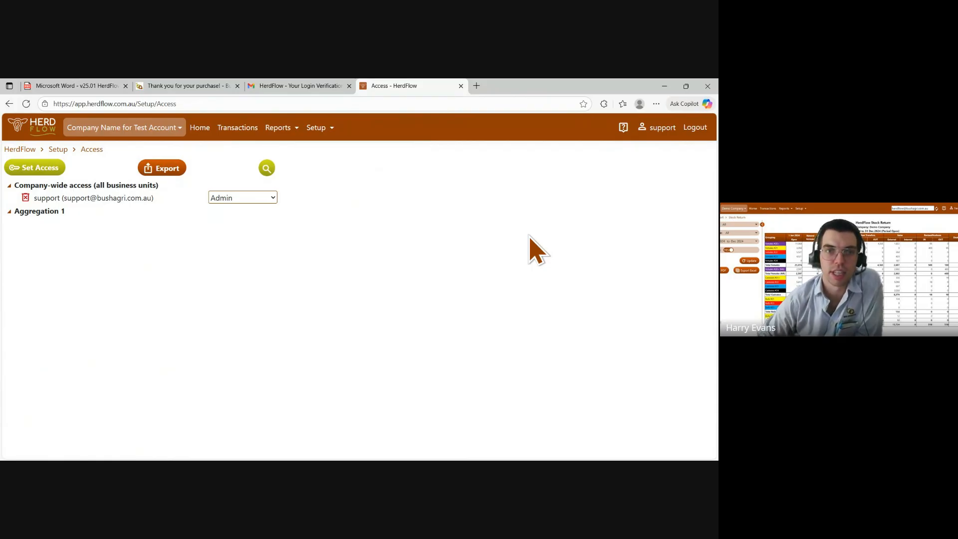
{"action": "left_click", "coordinate": [316, 128]}
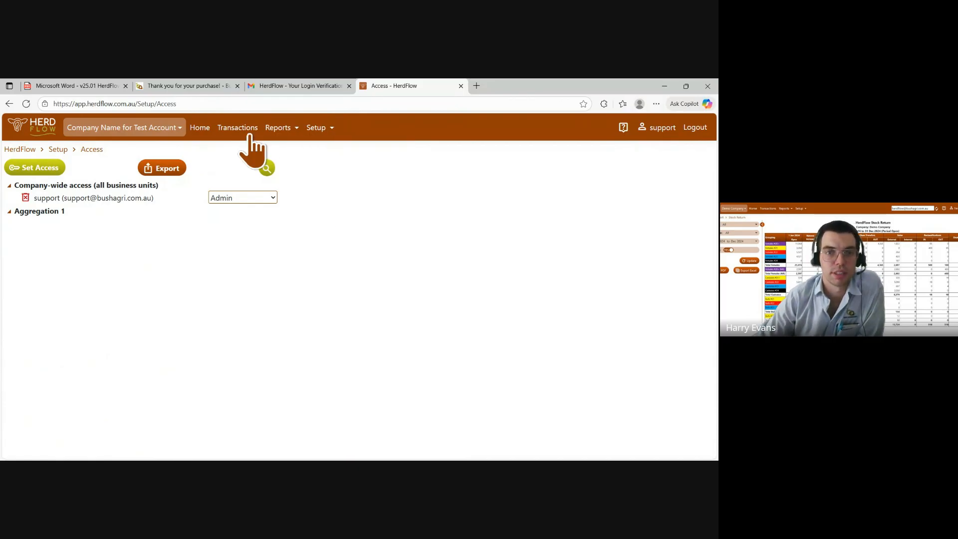
{"action": "mouse_move", "coordinate": [290, 131]}
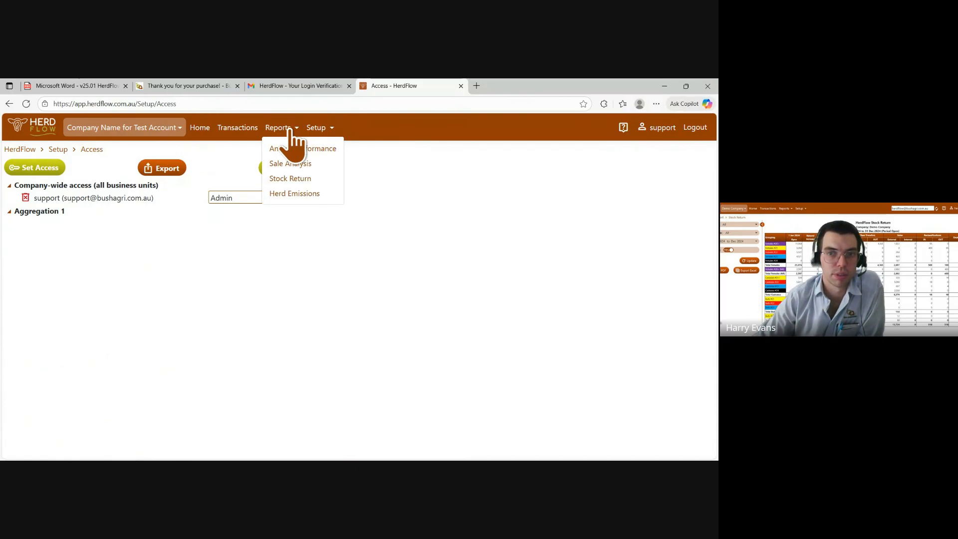